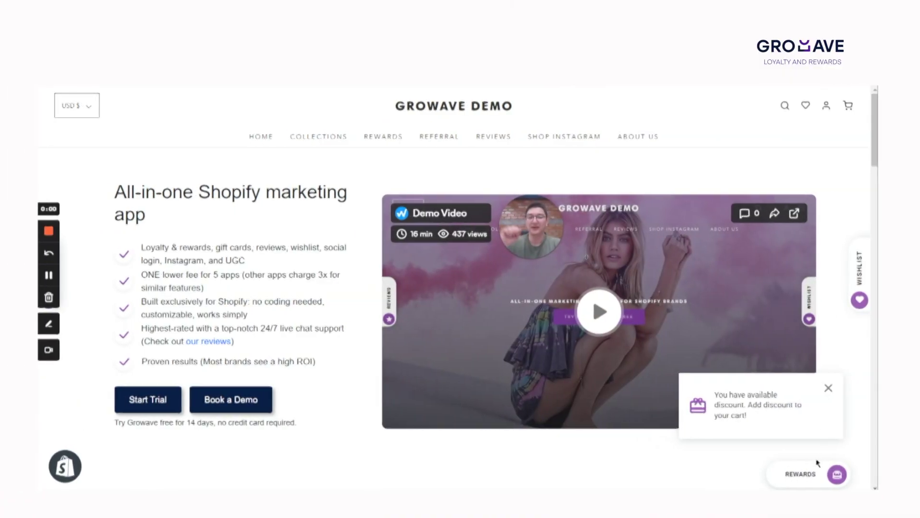
Step: Show the Refer a friend reward (10% off, 1 point per $1.00) and copy its referral link
left_click(818, 474)
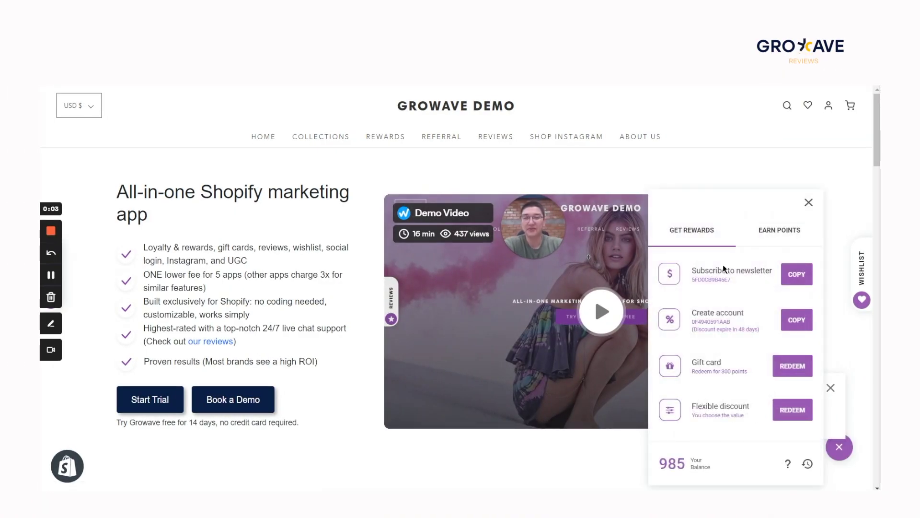
scroll(718, 328, "down", 5)
scroll(718, 329, "up", 5)
left_click(768, 234)
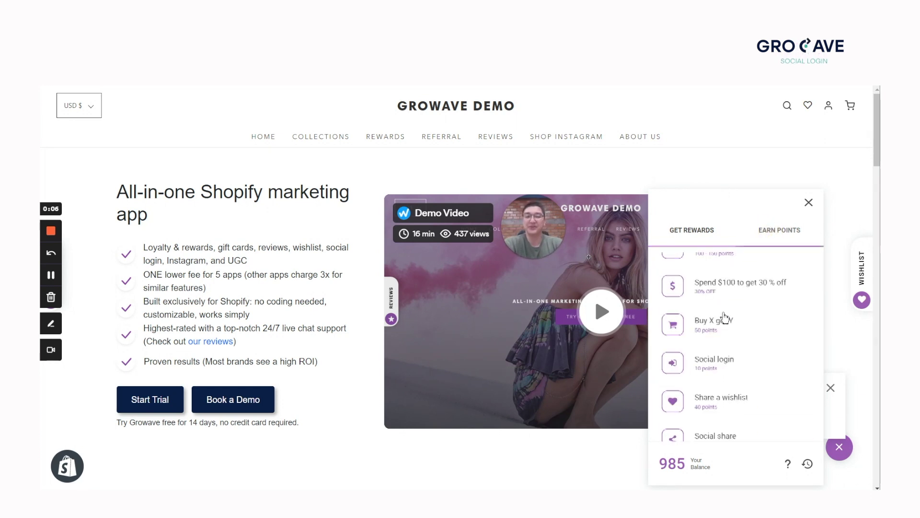
scroll(724, 317, "down", 10)
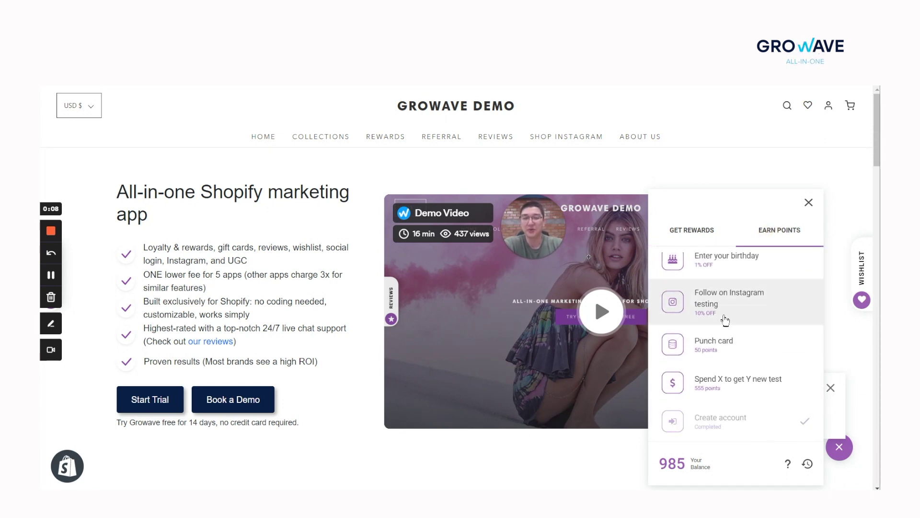
scroll(731, 336, "up", 10)
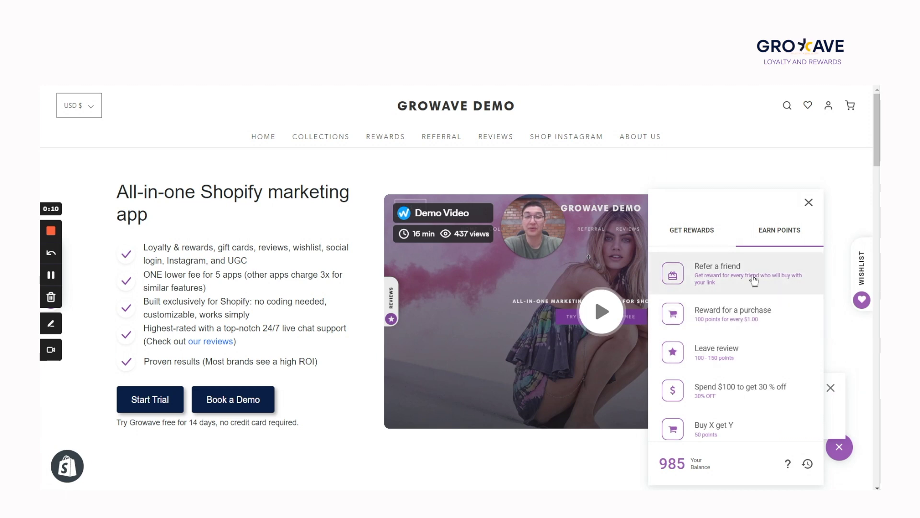
left_click(757, 277)
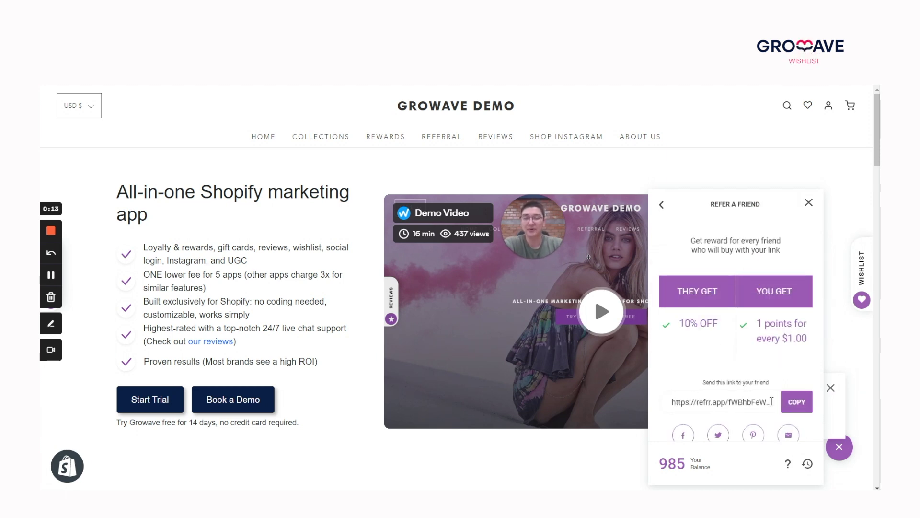
scroll(793, 397, "down", 1)
left_click(797, 403)
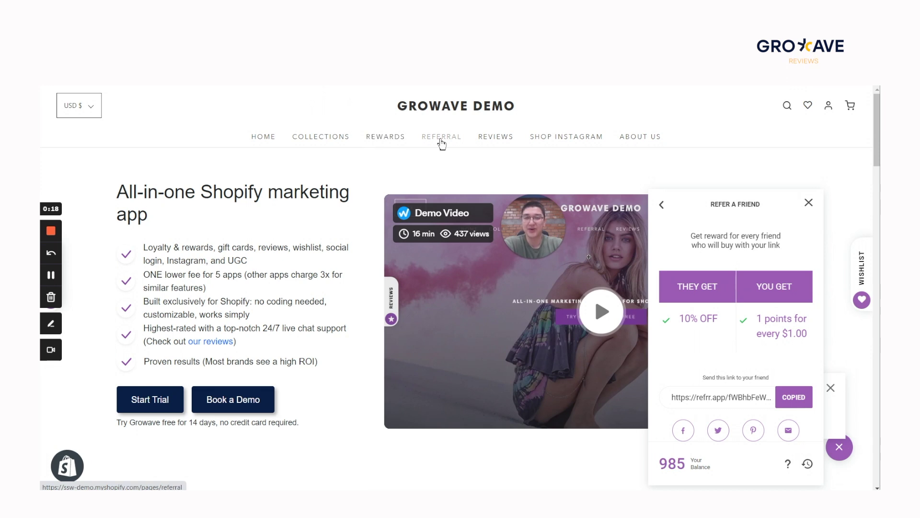
Step: Copy the link on the store's Referral page, then load the store in a new private window
left_click(441, 141)
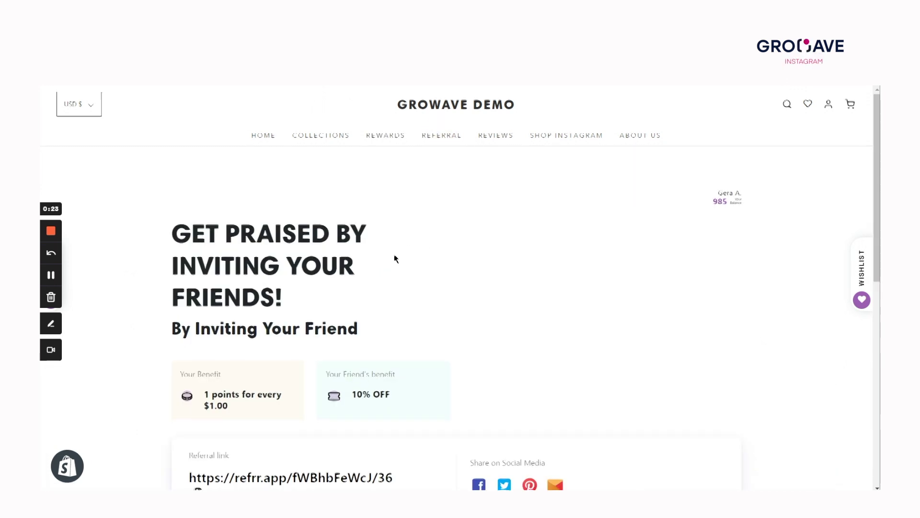
scroll(394, 259, "down", 3)
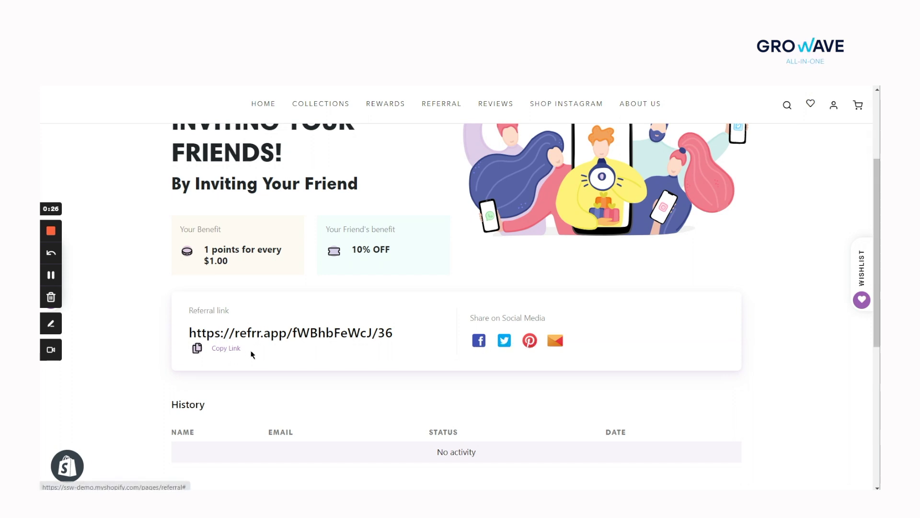
left_click(238, 352)
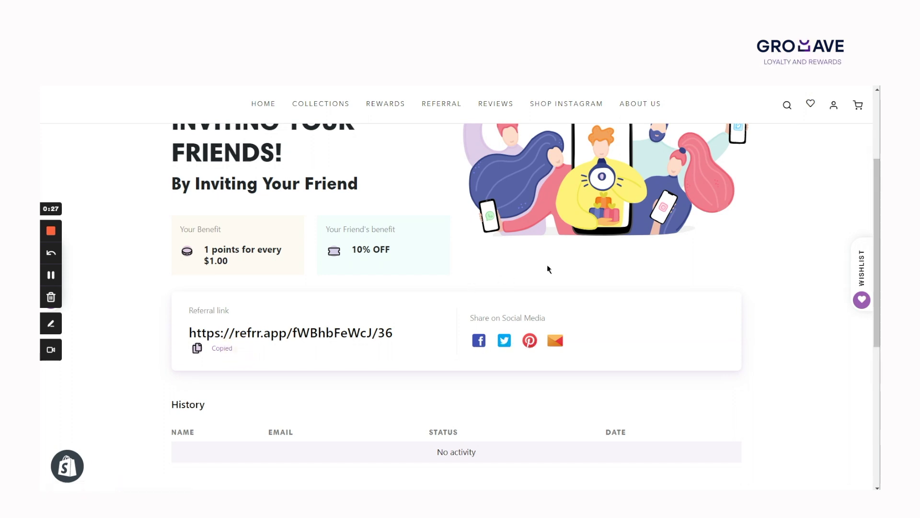
key("alt+f")
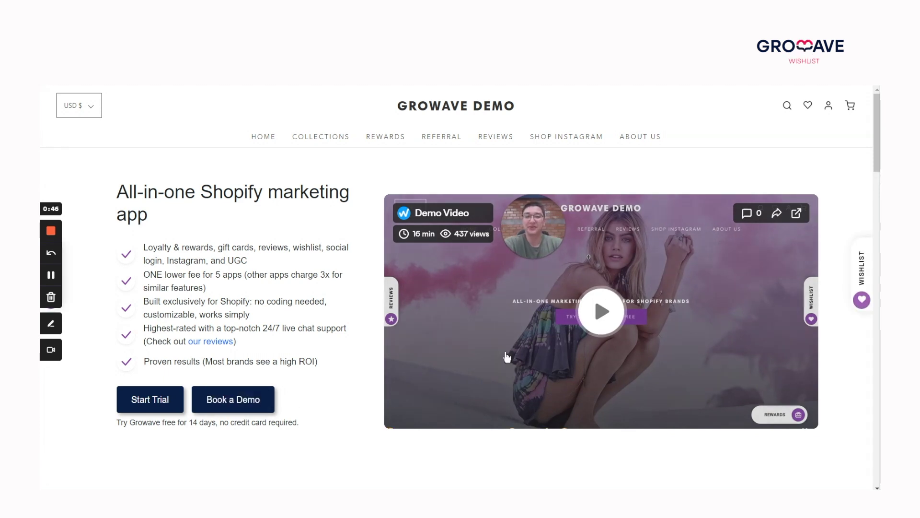
Step: Dismiss the discount-code popup and confirm the rewards panel lists the Referral discount, balance 100
scroll(522, 334, "down", 3)
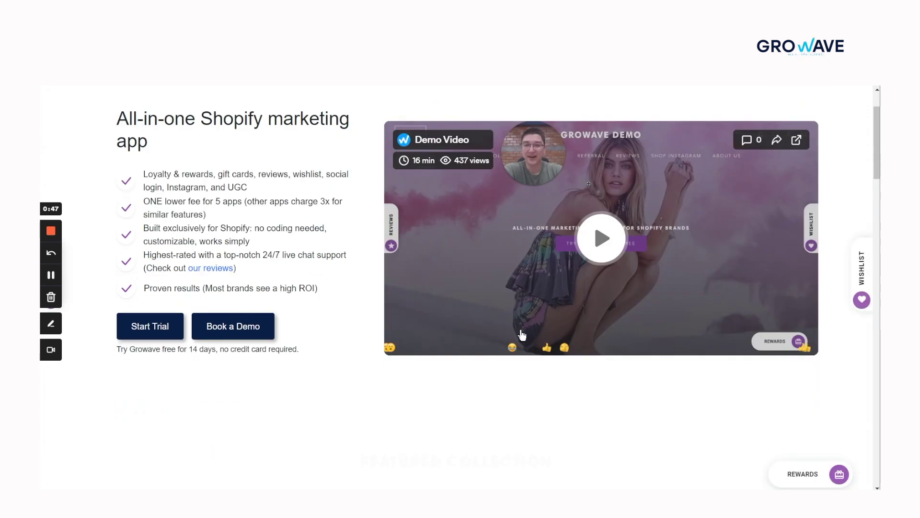
scroll(522, 334, "up", 3)
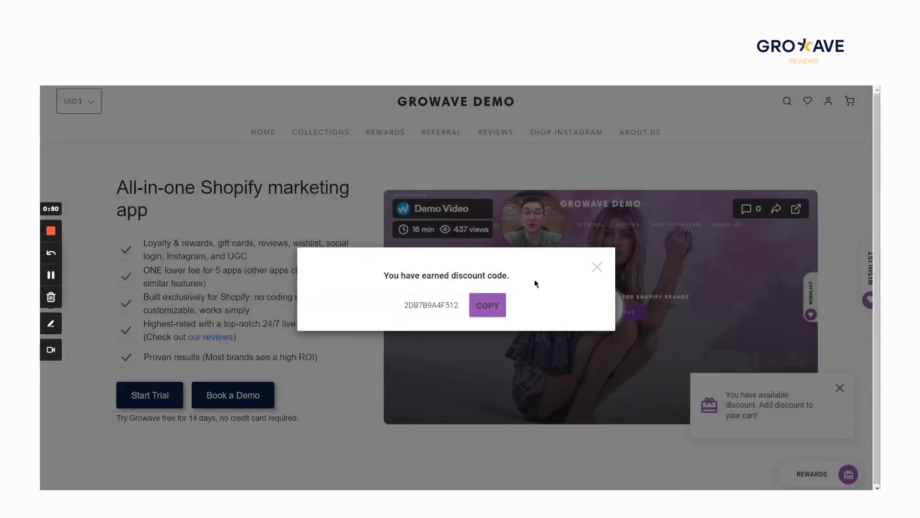
left_click(597, 267)
left_click(836, 477)
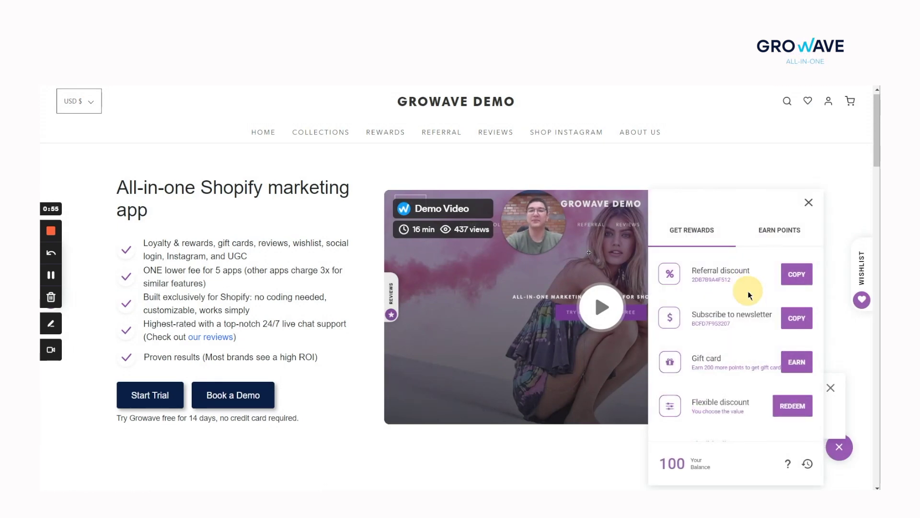
left_click(809, 205)
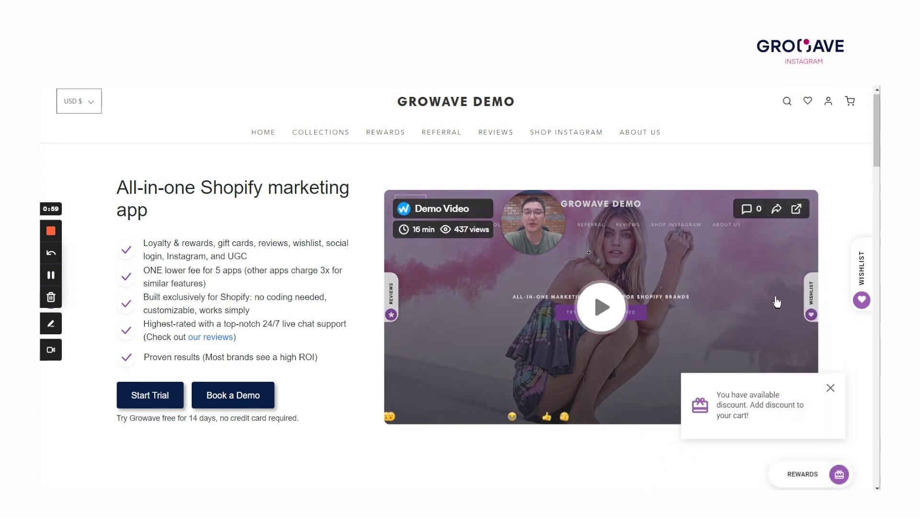
Step: Close the discount notice in Featured Collection and open the Ila Backless Cami product page
scroll(657, 323, "down", 8)
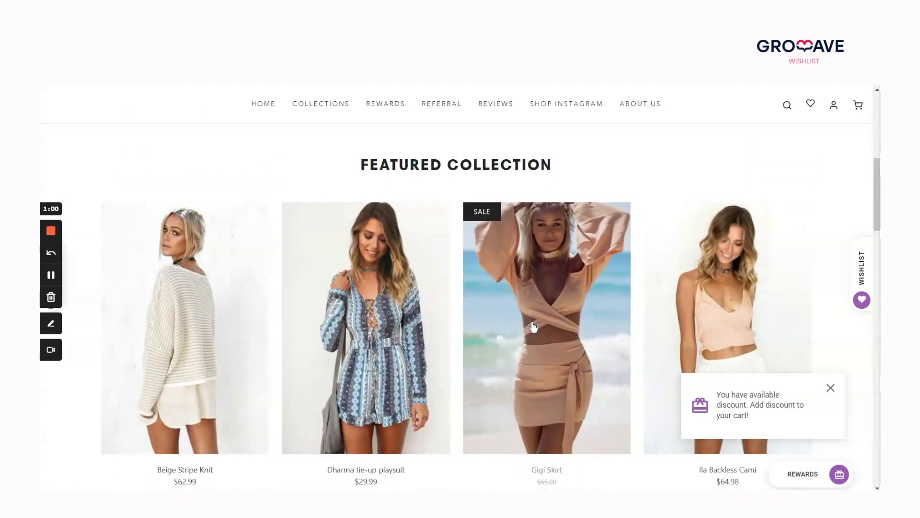
scroll(622, 306, "down", 1)
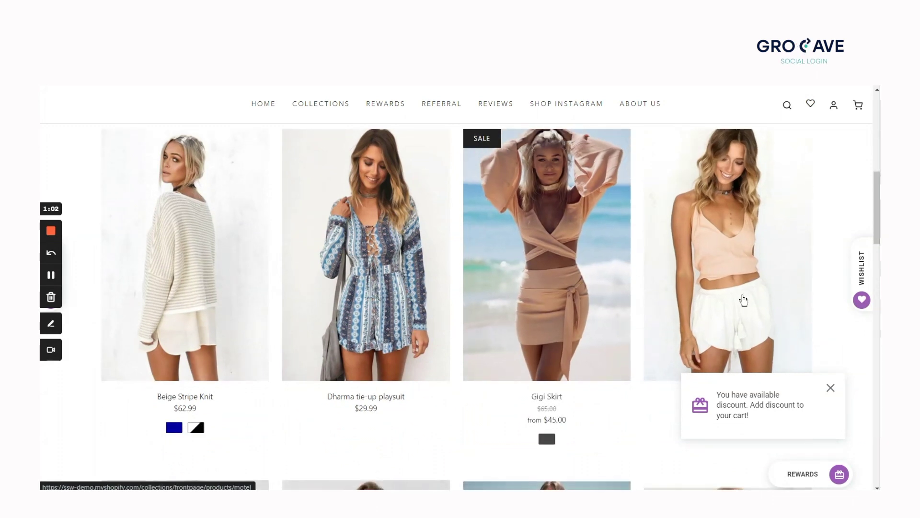
scroll(747, 284, "down", 2)
left_click(831, 388)
left_click(756, 244)
scroll(702, 261, "down", 2)
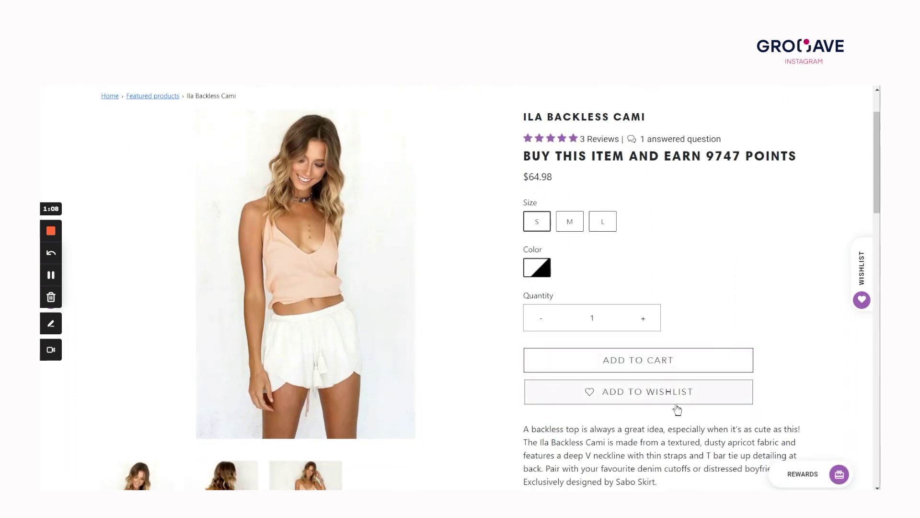
Step: Add the Ila Backless Cami ($64.98) to both the wishlist and the cart
left_click(679, 400)
left_click(660, 368)
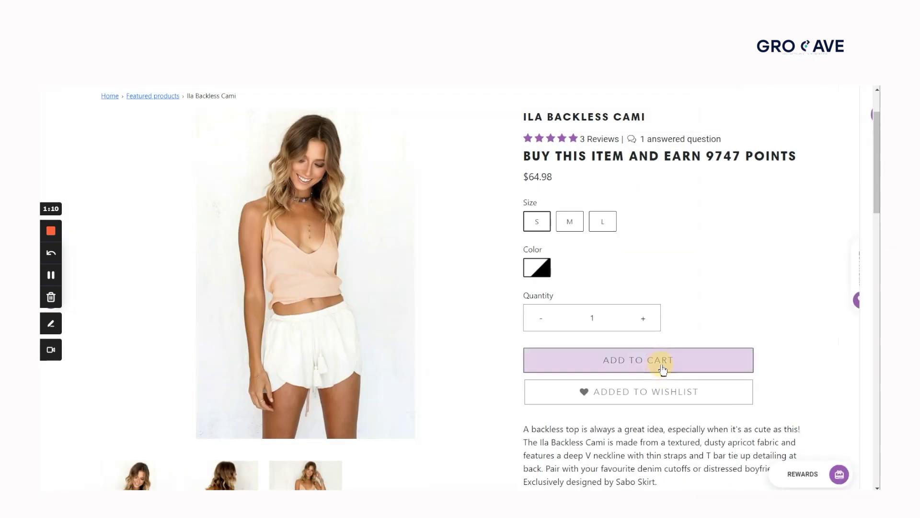
left_click(662, 363)
scroll(714, 321, "down", 4)
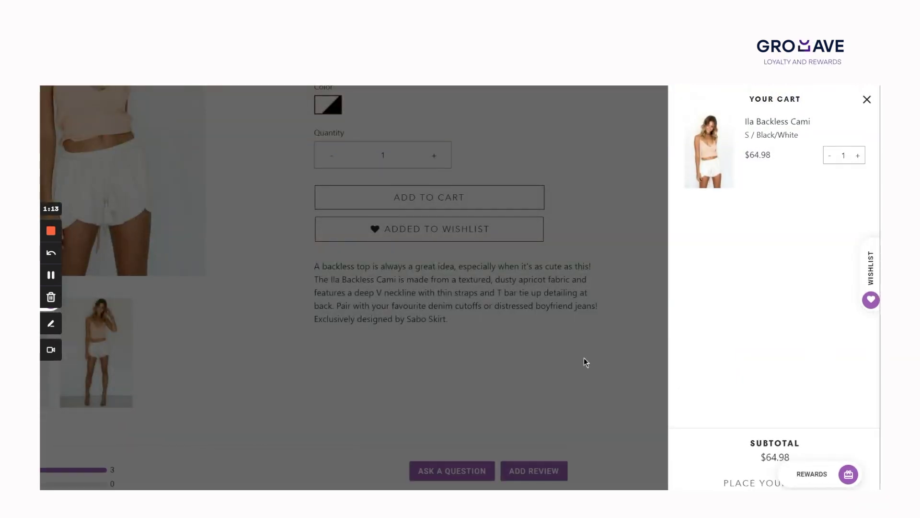
left_click(584, 357)
Step: Scroll down to the Ila Backless Cami's customer reviews
scroll(616, 353, "down", 10)
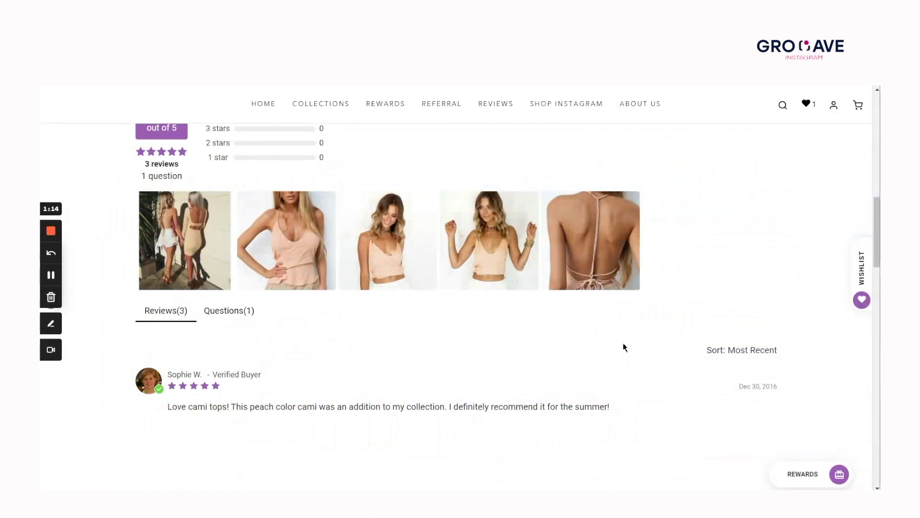
scroll(624, 347, "down", 15)
scroll(624, 346, "up", 4)
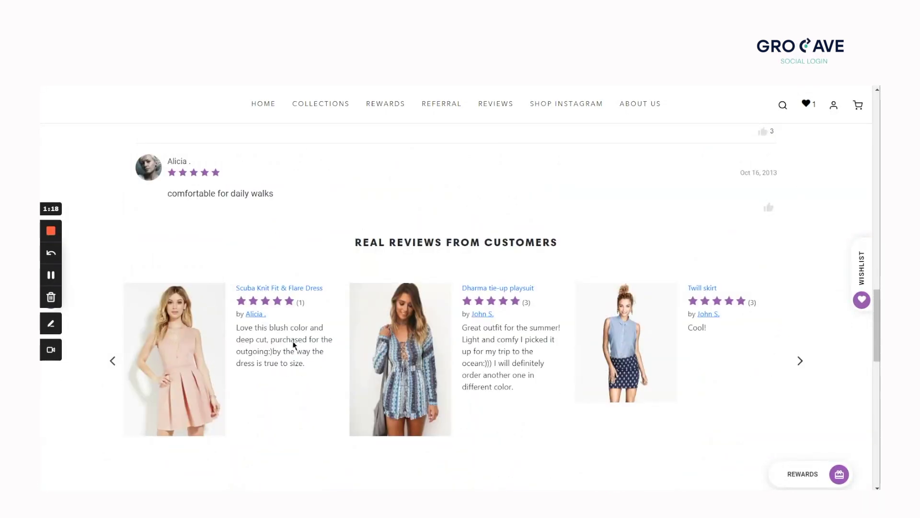
Step: Open the Scuba Knit Fit & Flare Dress ($47.49), wishlist it and add it to the cart
left_click(285, 289)
scroll(702, 259, "down", 3)
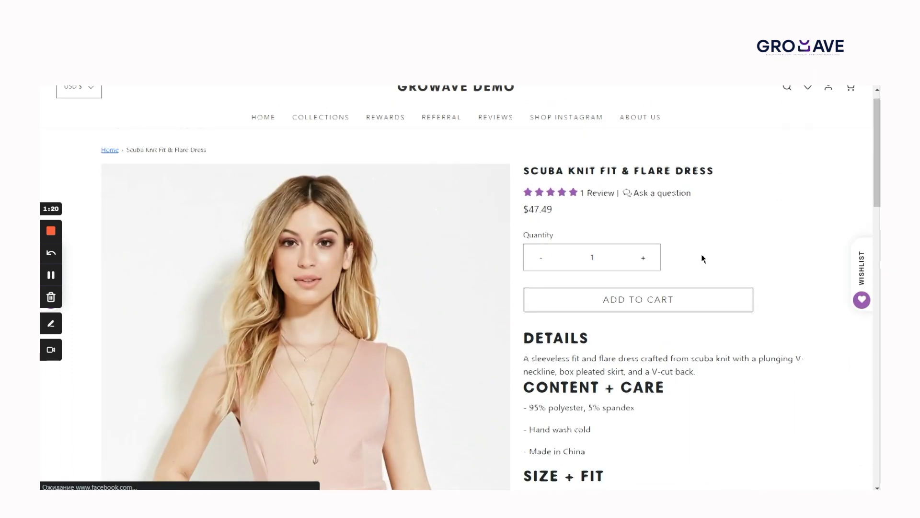
scroll(685, 286, "down", 15)
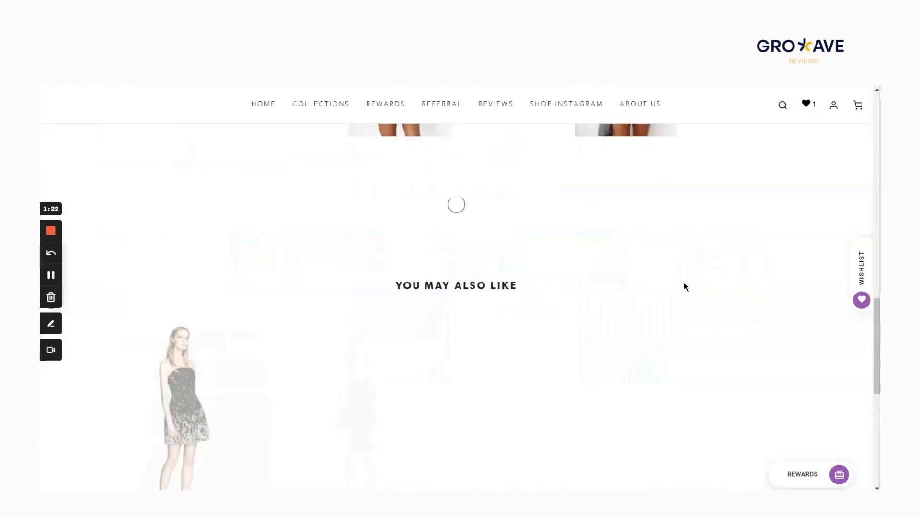
scroll(685, 286, "up", 15)
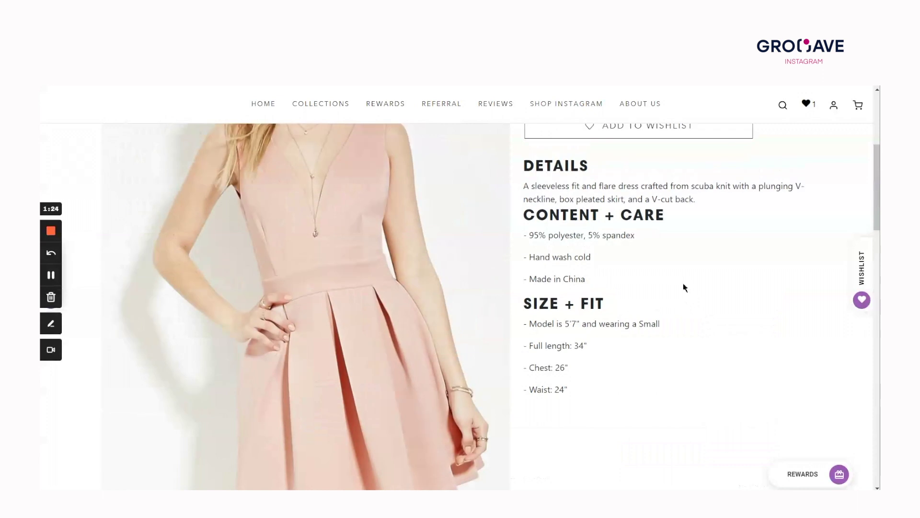
scroll(671, 294, "up", 3)
left_click(632, 275)
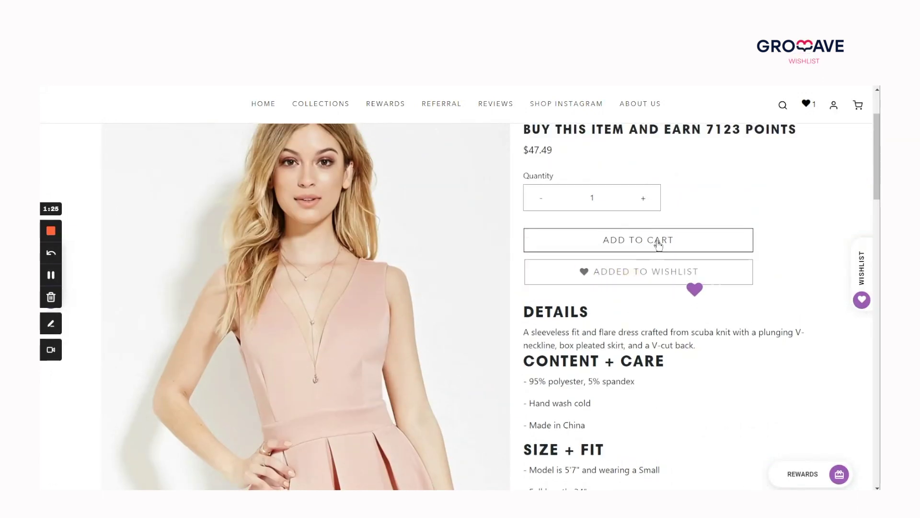
left_click(660, 244)
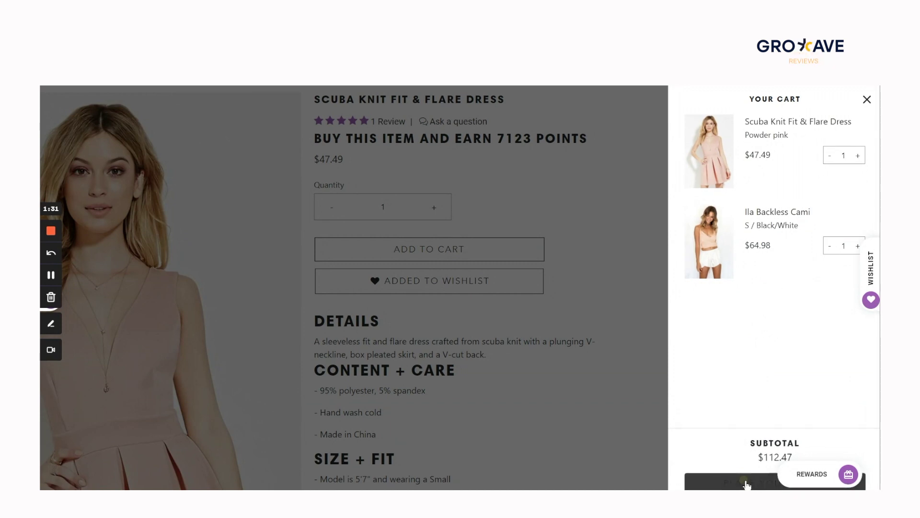
Step: Check out and enter the test card number, name on card and 11/23 expiry
left_click(745, 482)
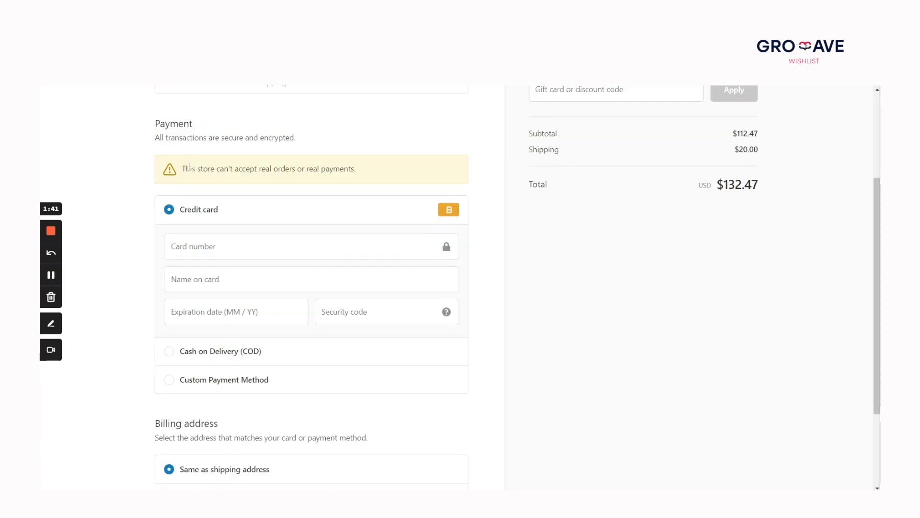
left_click_drag(189, 167, 350, 168)
left_click(211, 230)
type("1")
left_click(201, 281)
type("Bogus")
key("Tab")
type("1123")
key("Tab")
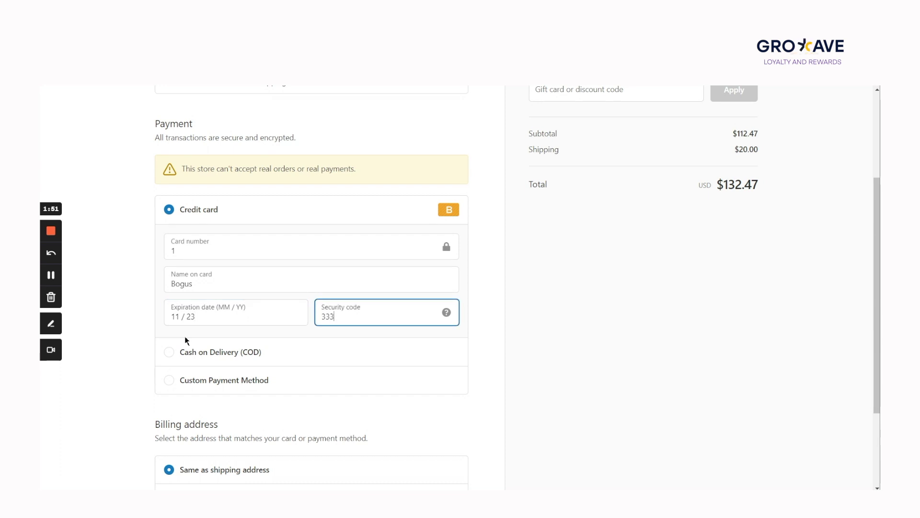
Step: Pay now and confirm the $132.47 order is placed
scroll(223, 398, "down", 3)
left_click(191, 415)
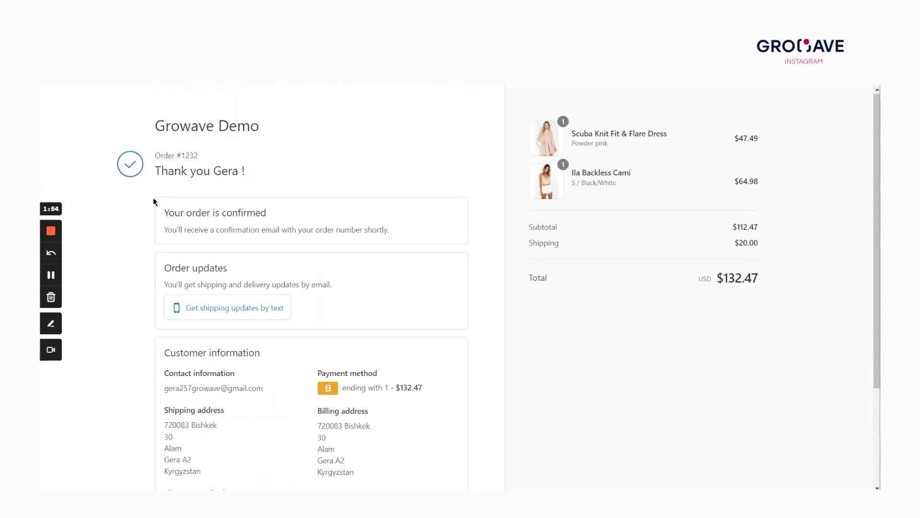
left_click_drag(159, 129, 350, 232)
left_click(52, 278)
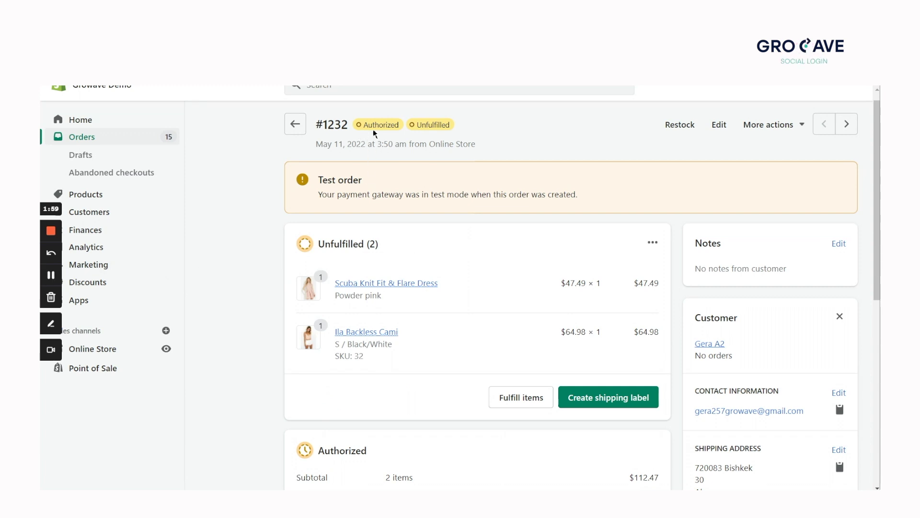
Step: Capture and accept the $132.47 payment on the authorized test order
scroll(599, 369, "down", 5)
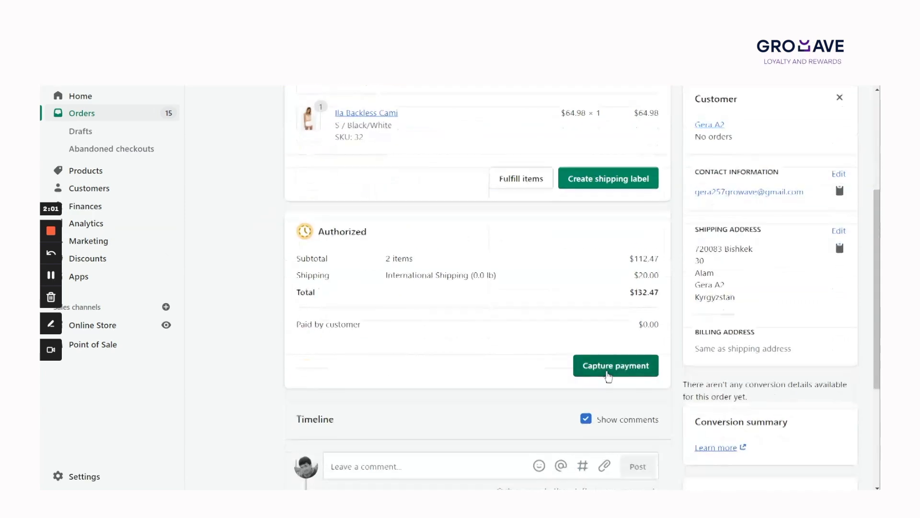
left_click(605, 365)
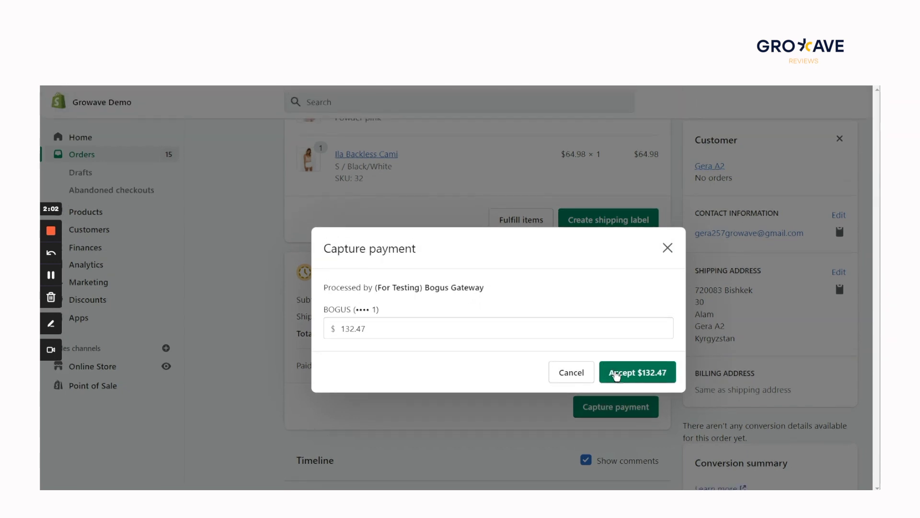
left_click(617, 371)
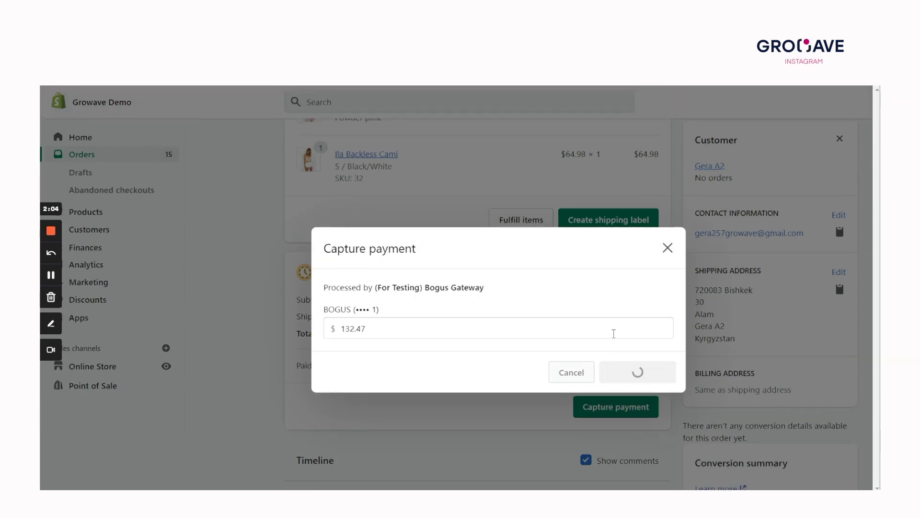
scroll(583, 354, "up", 3)
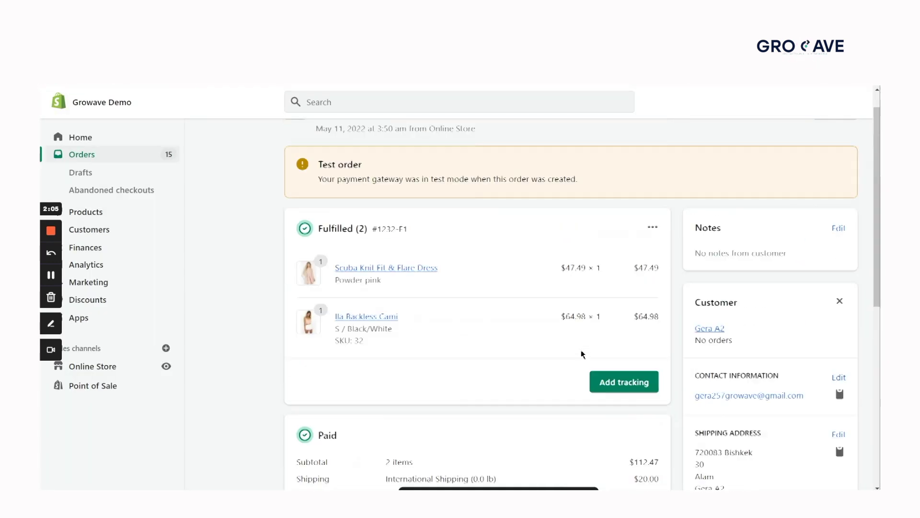
scroll(575, 345, "up", 1)
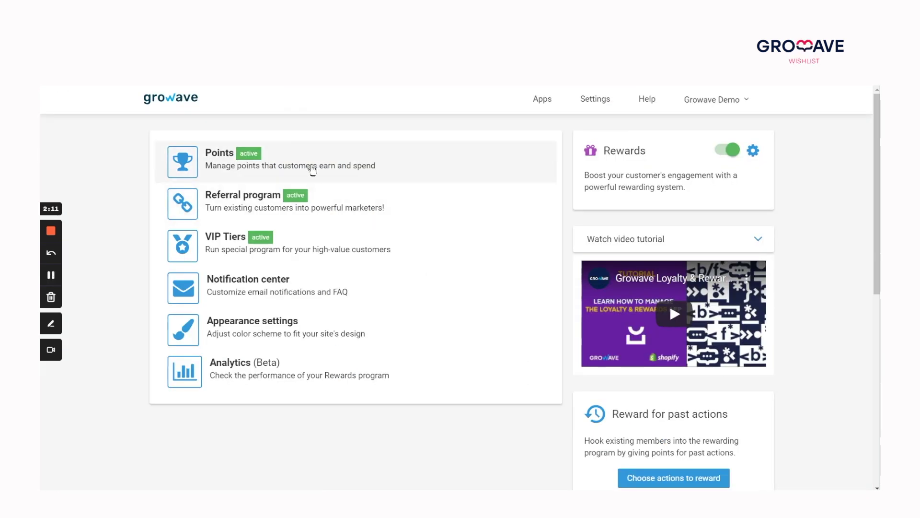
Step: Open the buyer's Points member profile, checking the 17720-point balance, Gold tier and orders
left_click(316, 160)
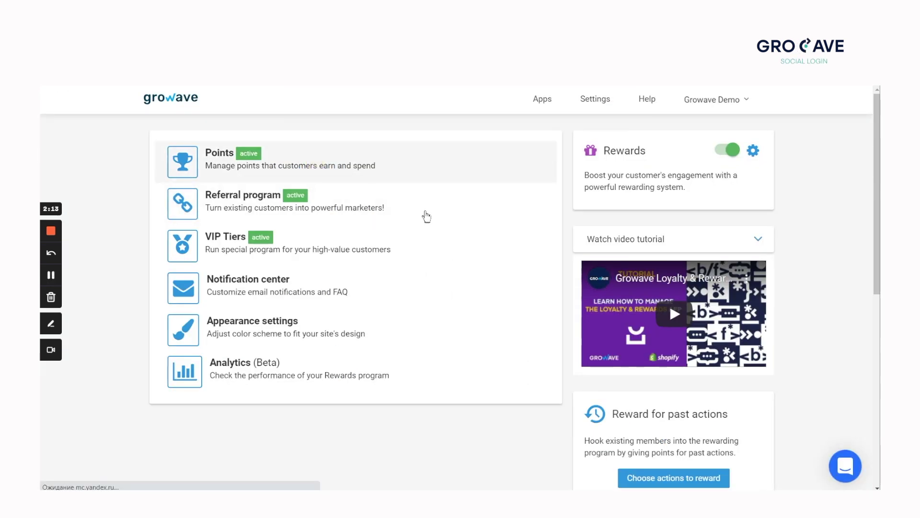
left_click(446, 192)
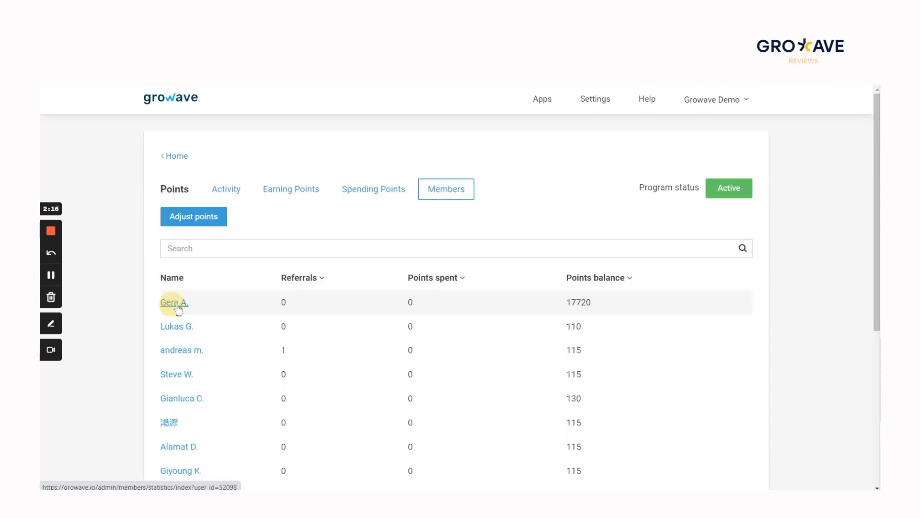
left_click(173, 302)
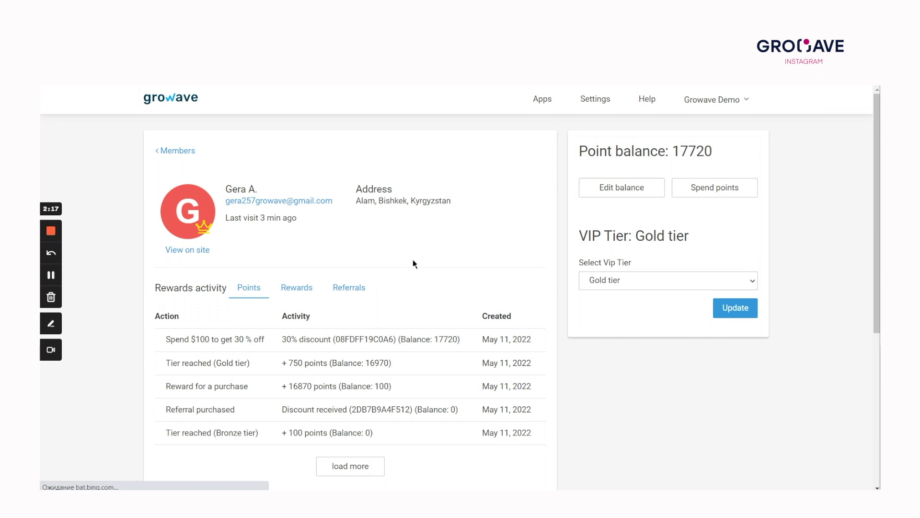
scroll(325, 291, "down", 3)
left_click(235, 392)
scroll(374, 320, "down", 3)
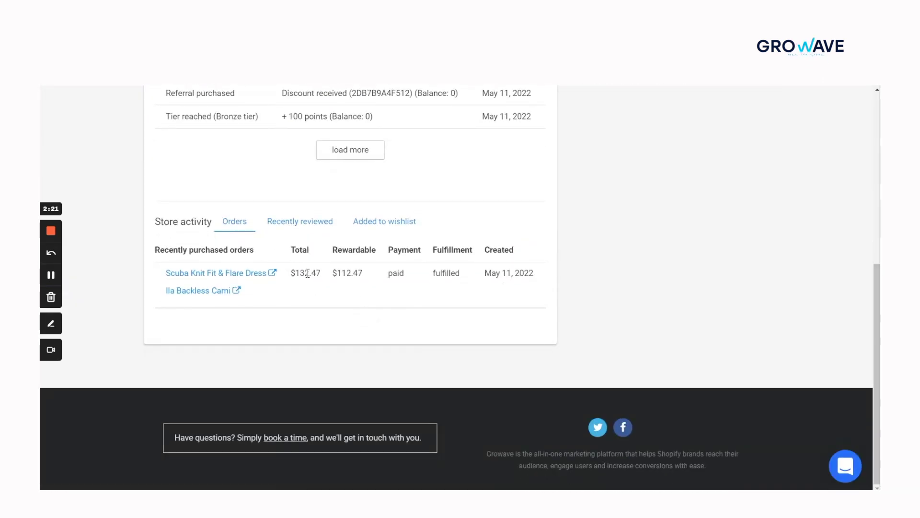
left_click_drag(393, 274, 441, 294)
left_click(444, 295)
scroll(449, 292, "up", 3)
scroll(458, 270, "up", 1)
Step: Load more of the member's points activity, including the newsletter reward, then go to Apps
left_click(364, 369)
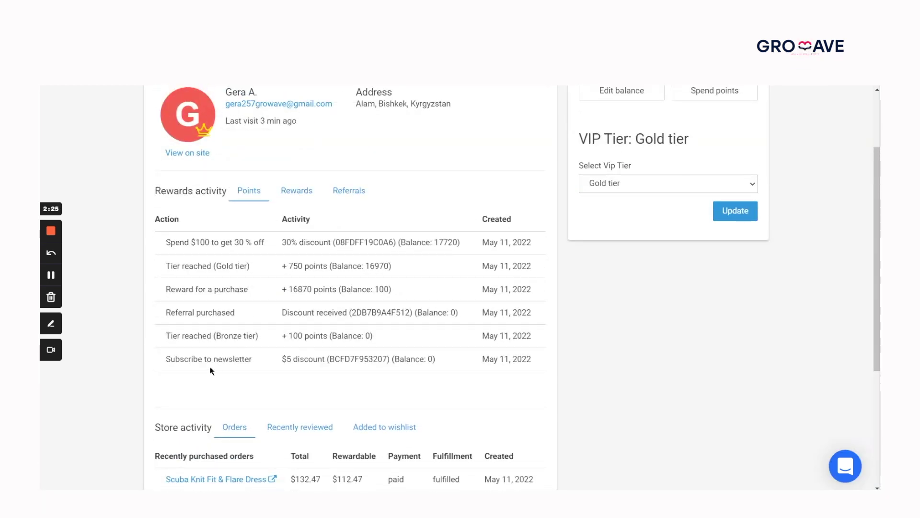
left_click_drag(215, 362, 329, 365)
left_click(269, 379)
scroll(219, 363, "up", 1)
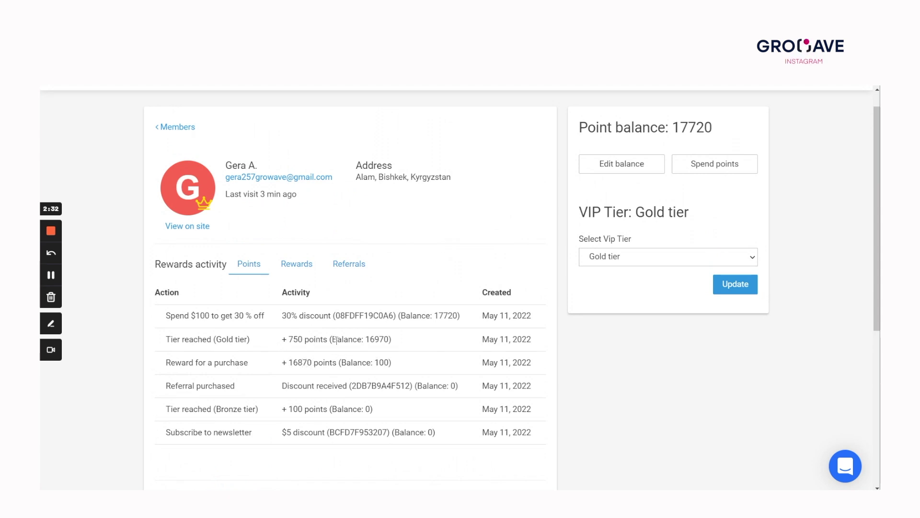
scroll(324, 321, "up", 1)
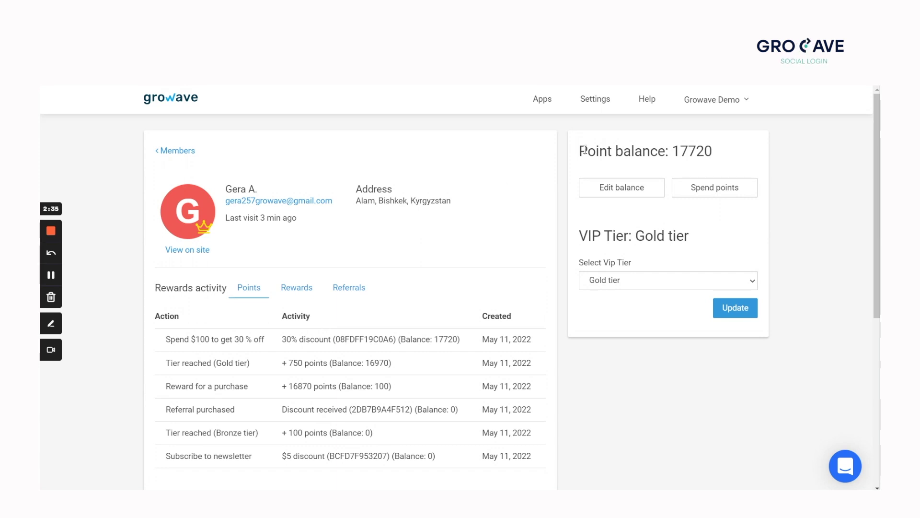
left_click(541, 101)
Step: Open the Rewards overview, then the Referral program's referring member profile
left_click(531, 146)
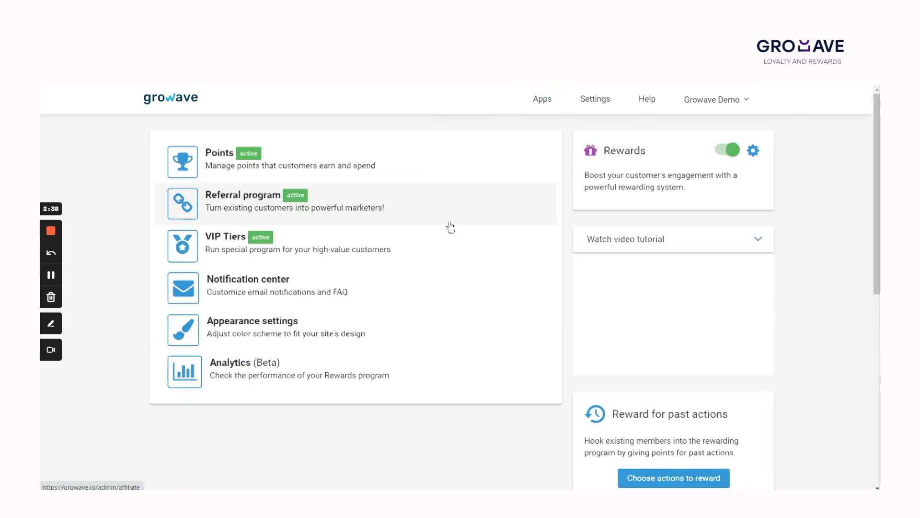
left_click(388, 202)
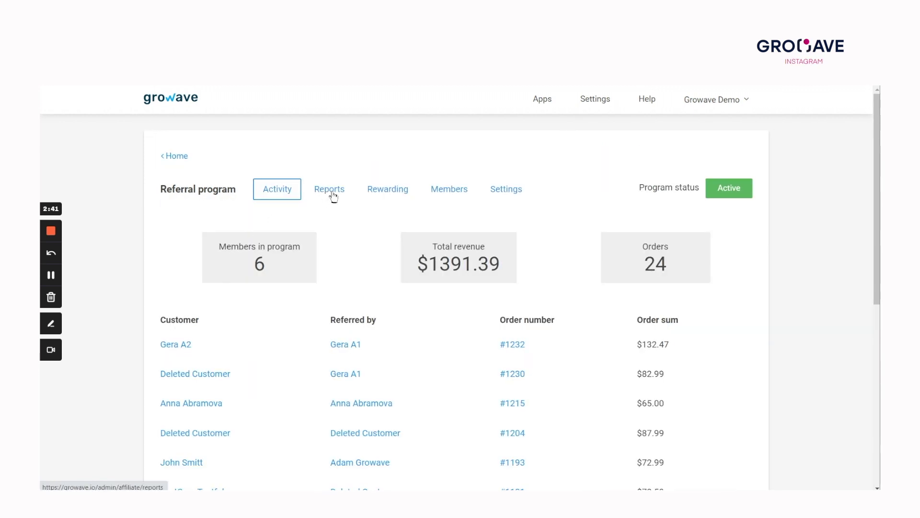
left_click(355, 346)
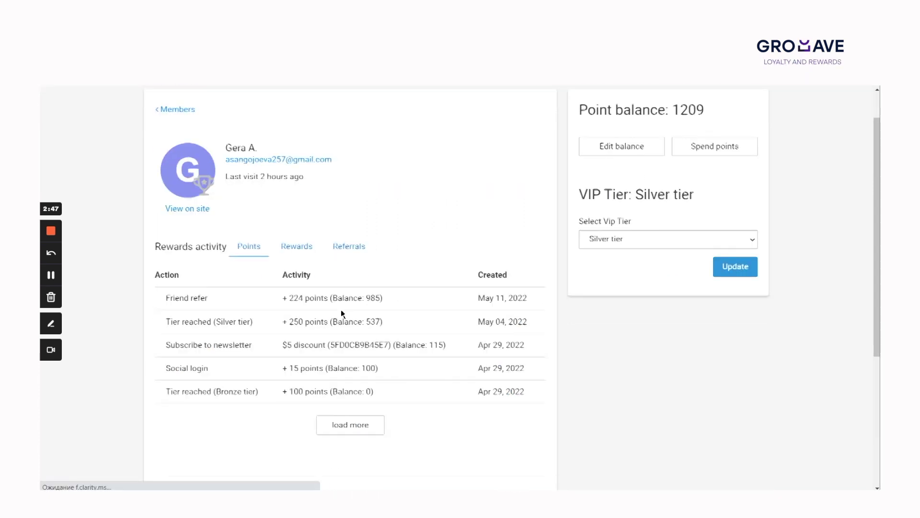
Step: Confirm the $132.47 paid referral and 1209-point balance, then switch to the storefront referral page
scroll(341, 309, "down", 2)
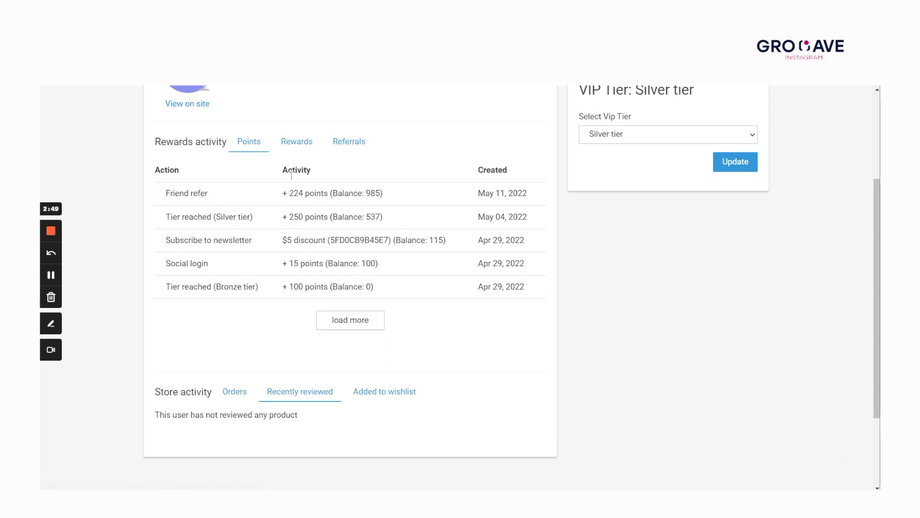
left_click(346, 141)
scroll(268, 287, "up", 2)
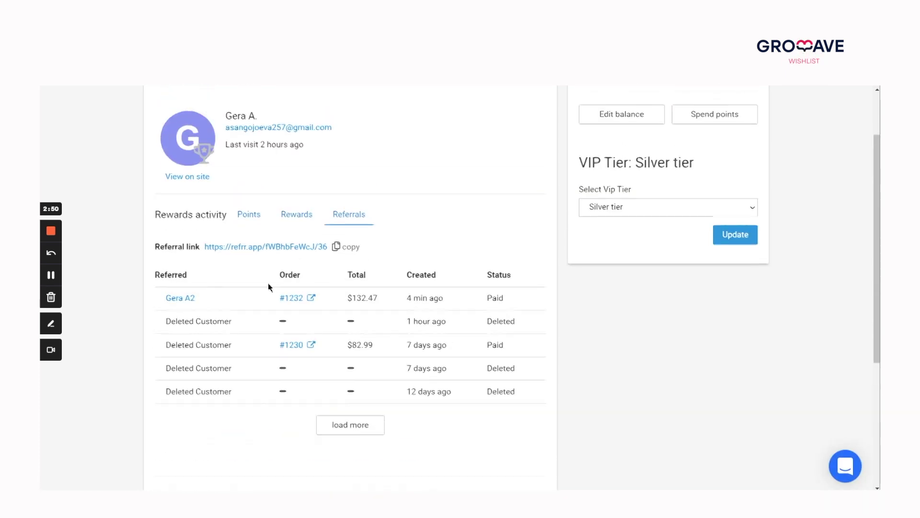
scroll(465, 298, "up", 2)
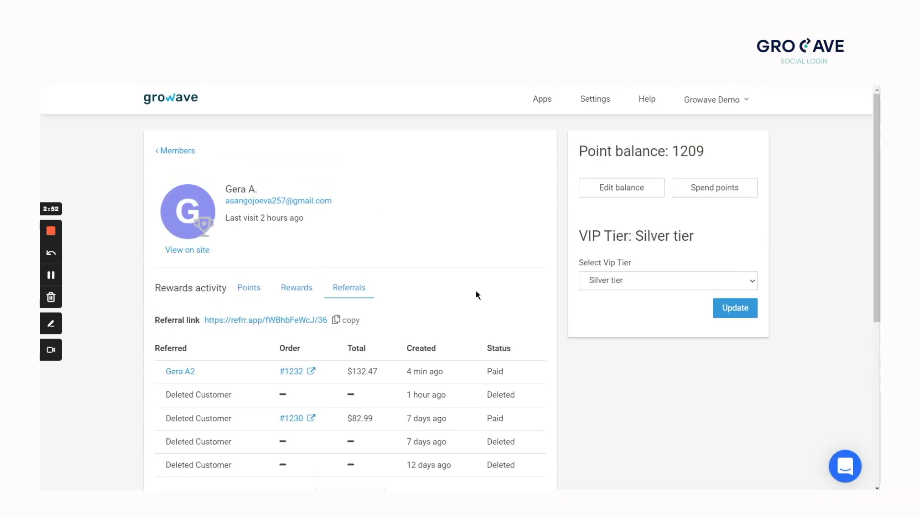
key("ctrl+Tab")
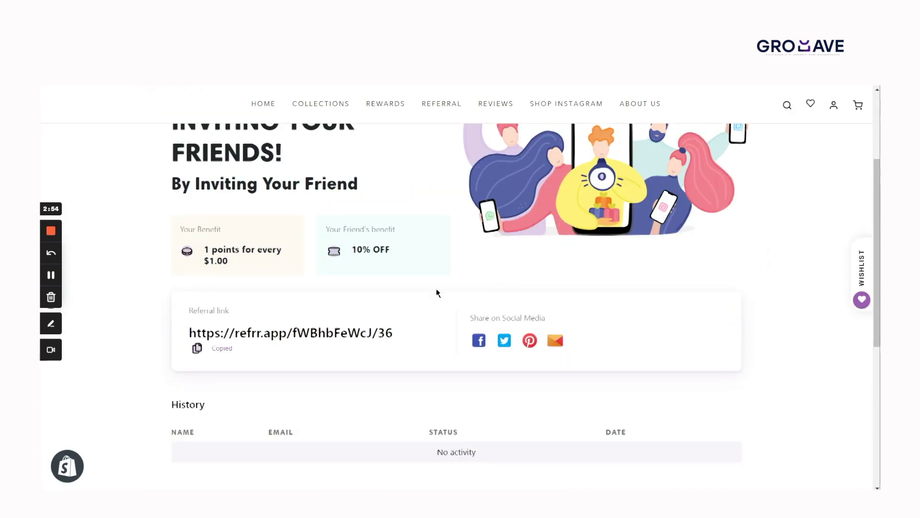
Step: Find the approved referral row in the Referral page's History table
scroll(437, 291, "up", 3)
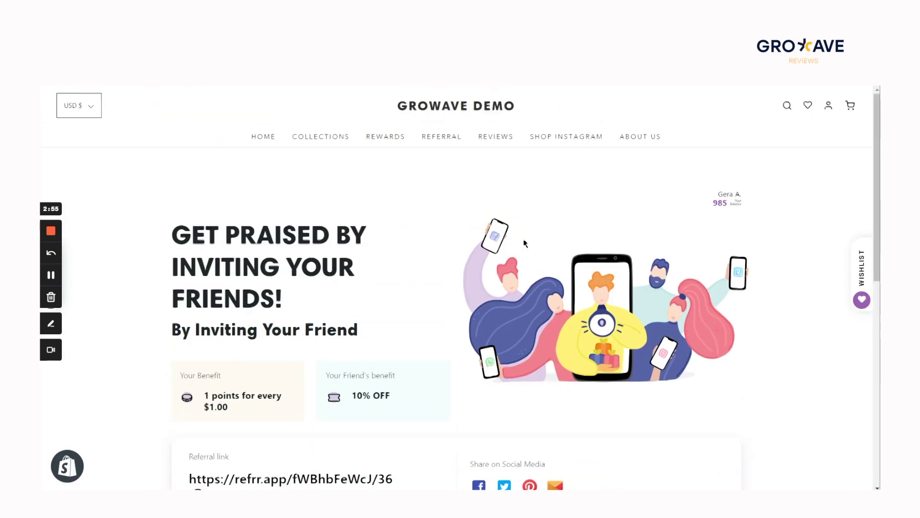
scroll(700, 226, "down", 7)
scroll(333, 292, "up", 3)
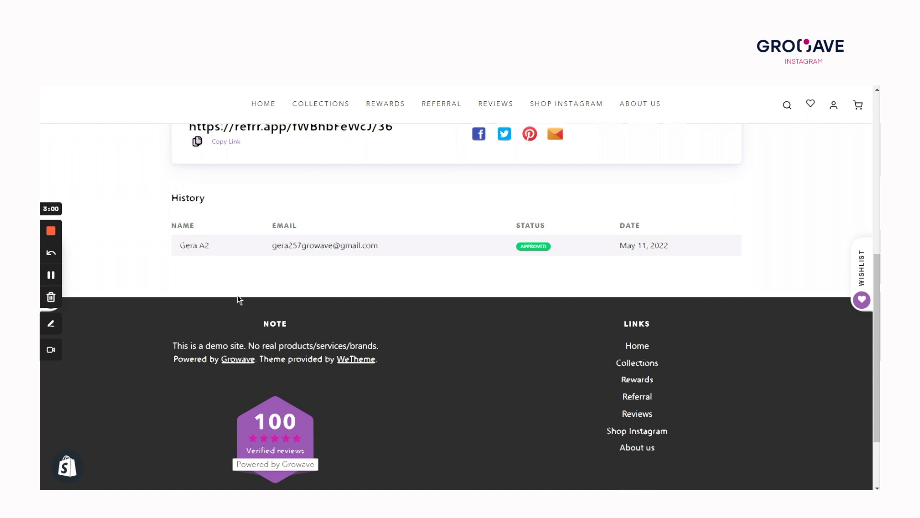
left_click_drag(165, 385, 551, 386)
left_click(557, 386)
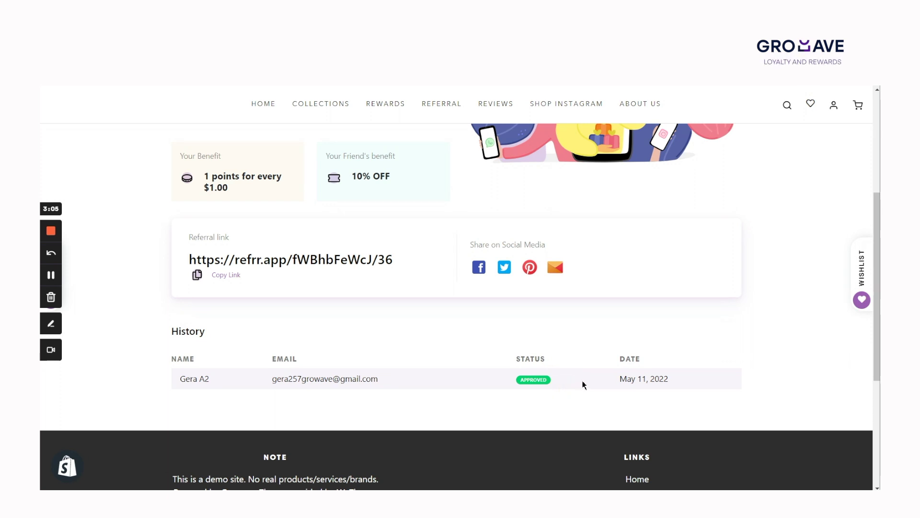
Step: Confirm the Refer a friend +224 points entry in rewards history, then go to the store home page
scroll(585, 379, "up", 5)
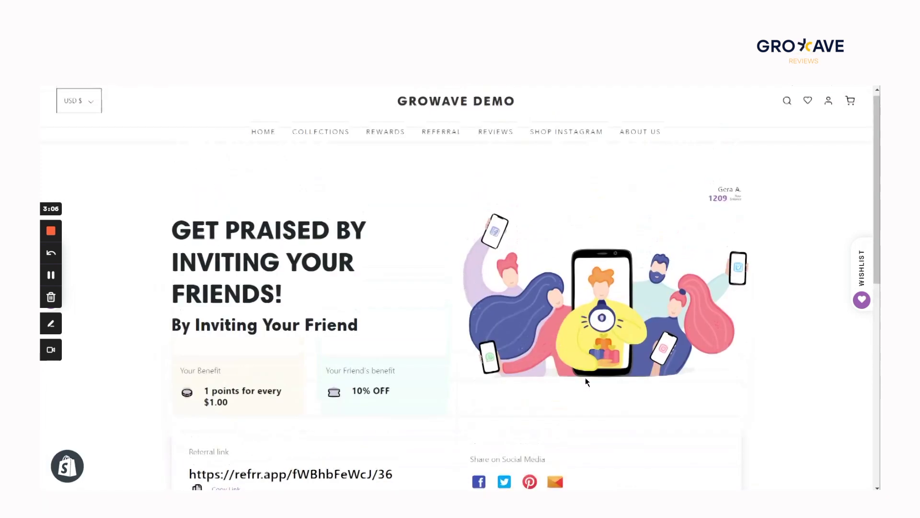
scroll(586, 379, "down", 2)
scroll(551, 340, "up", 2)
left_click(386, 138)
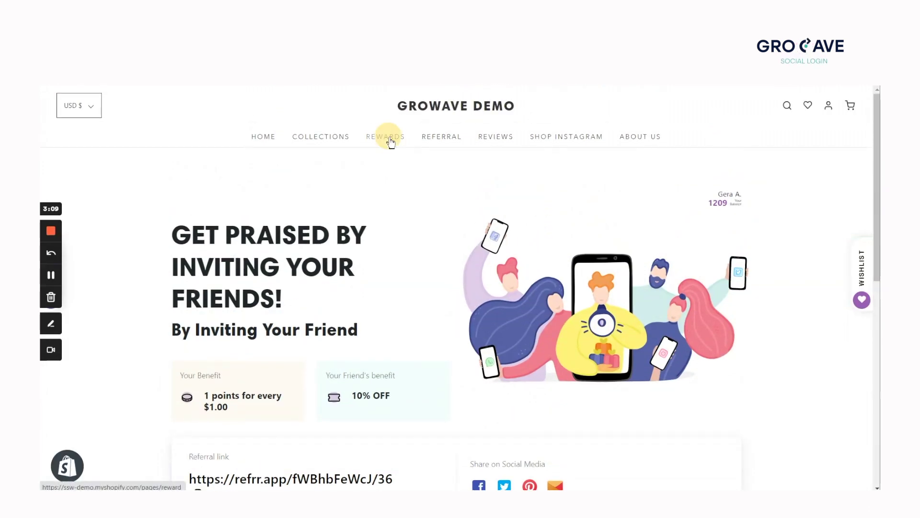
left_click(341, 316)
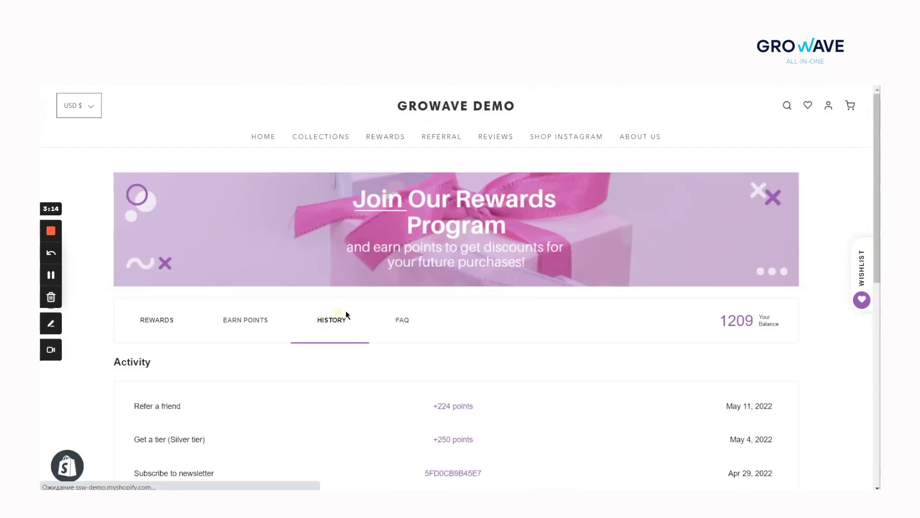
scroll(360, 305, "down", 2)
left_click_drag(98, 331, 242, 332)
left_click(264, 341)
scroll(322, 328, "up", 2)
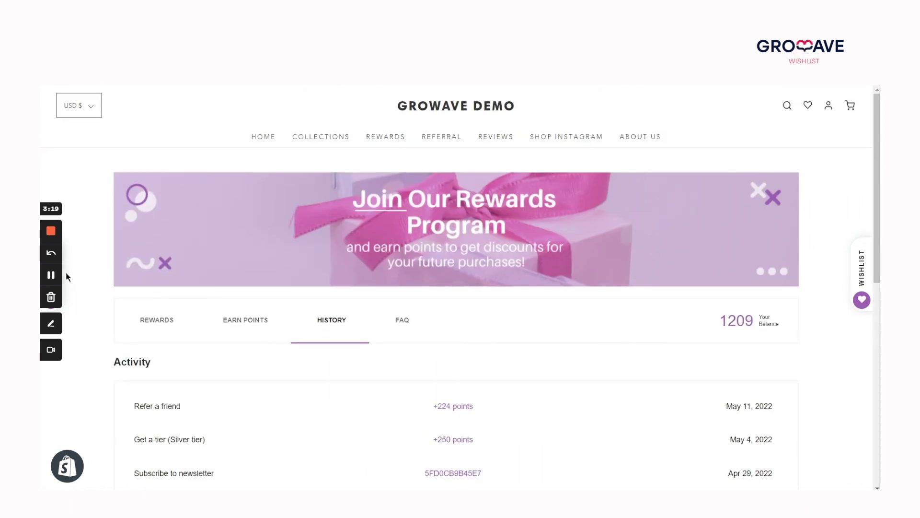
left_click(51, 276)
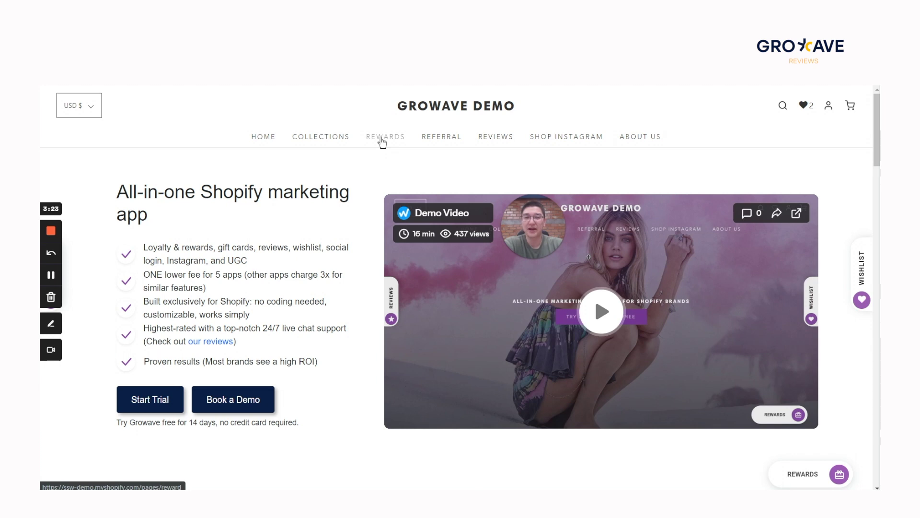
Step: Check the active Referral discount reward and the customer's points history in the storefront rewards panel
left_click(838, 474)
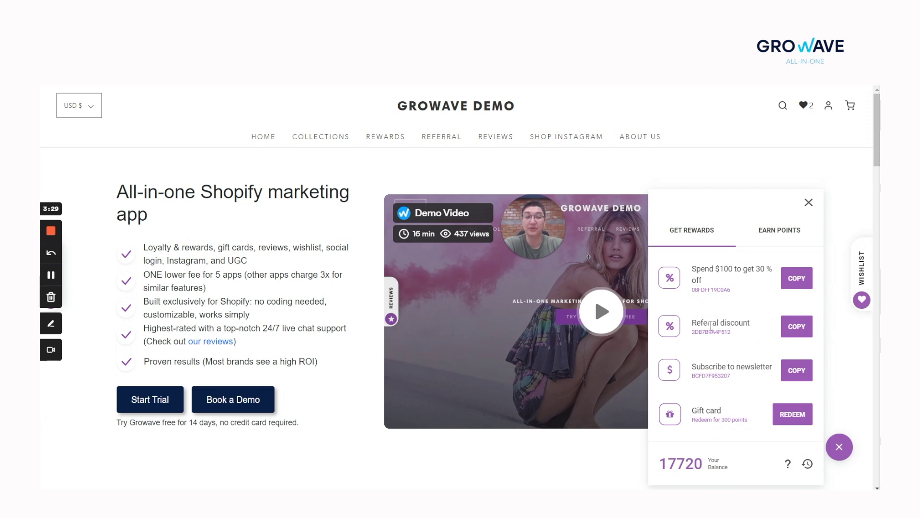
triple_click(696, 324)
left_click(714, 369)
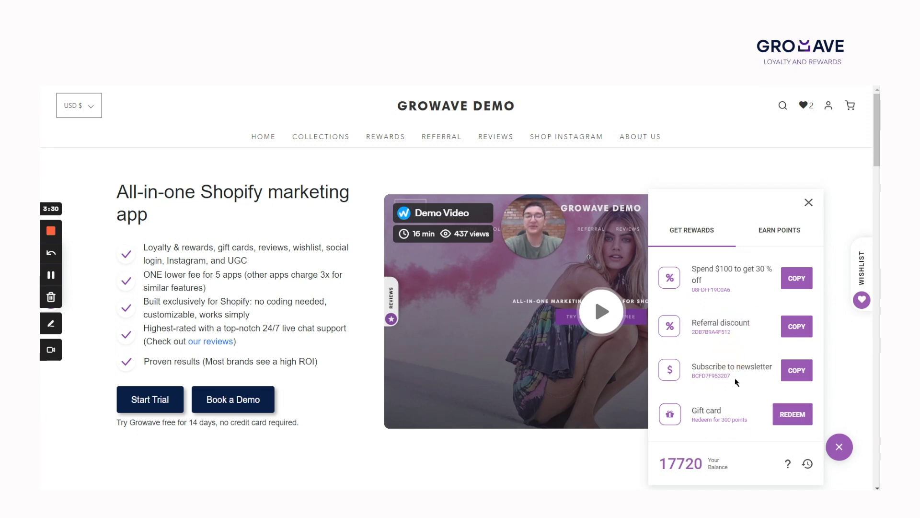
scroll(736, 391, "down", 5)
scroll(736, 390, "up", 5)
left_click(805, 464)
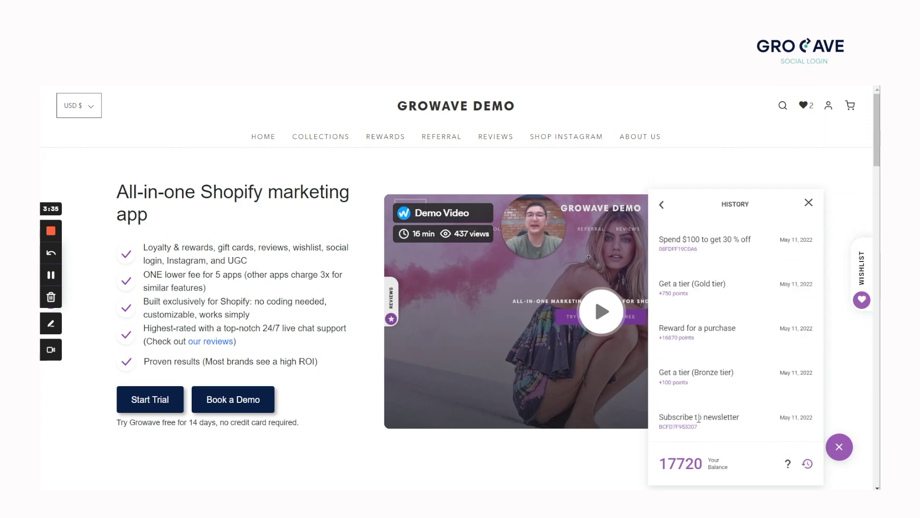
scroll(699, 424, "down", 1)
scroll(719, 403, "up", 1)
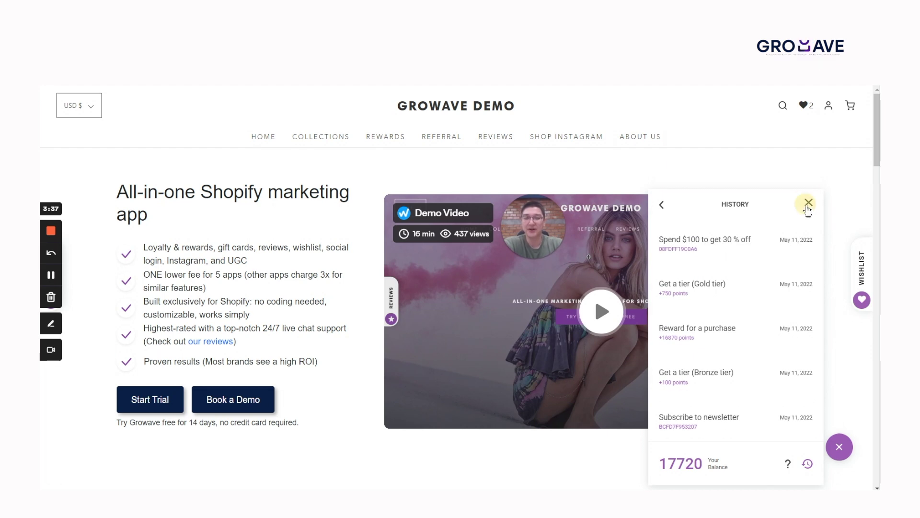
left_click(809, 203)
Step: View the store's referral page, then open the Ila Backless Cami review form from the email
left_click(445, 140)
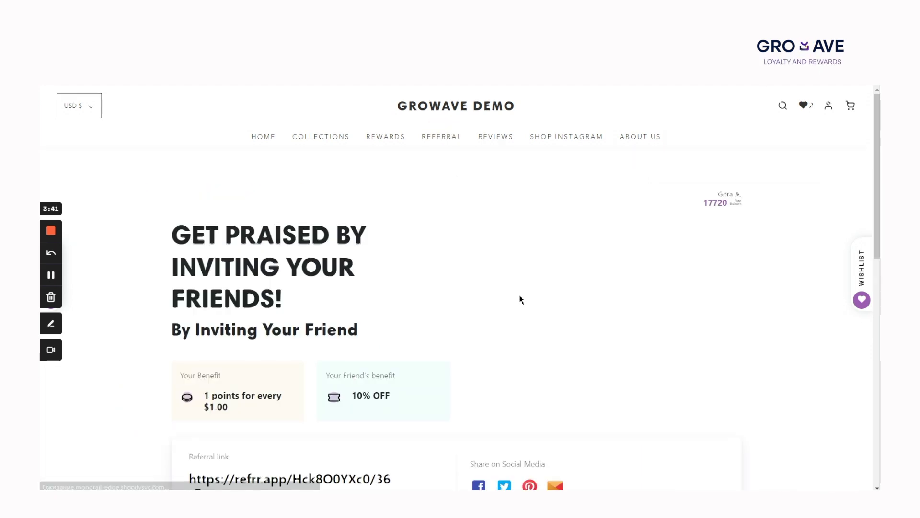
scroll(520, 300, "down", 5)
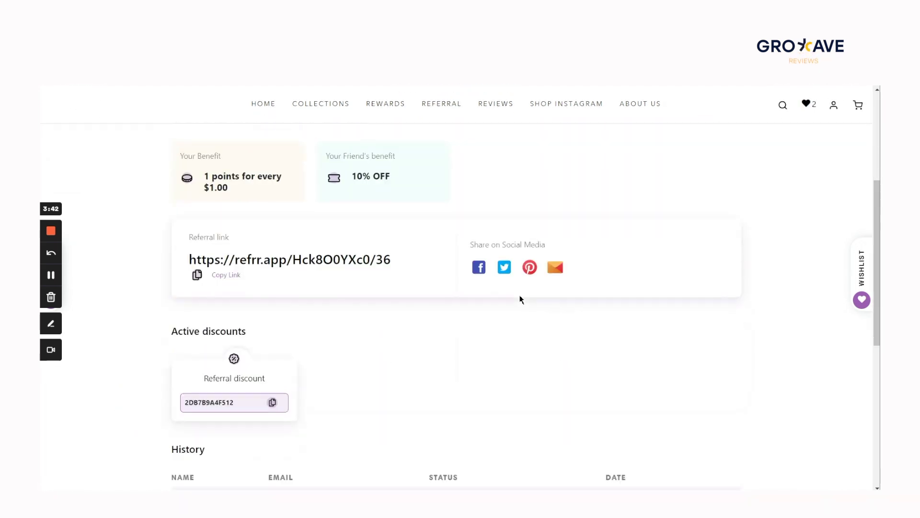
scroll(270, 333, "down", 3)
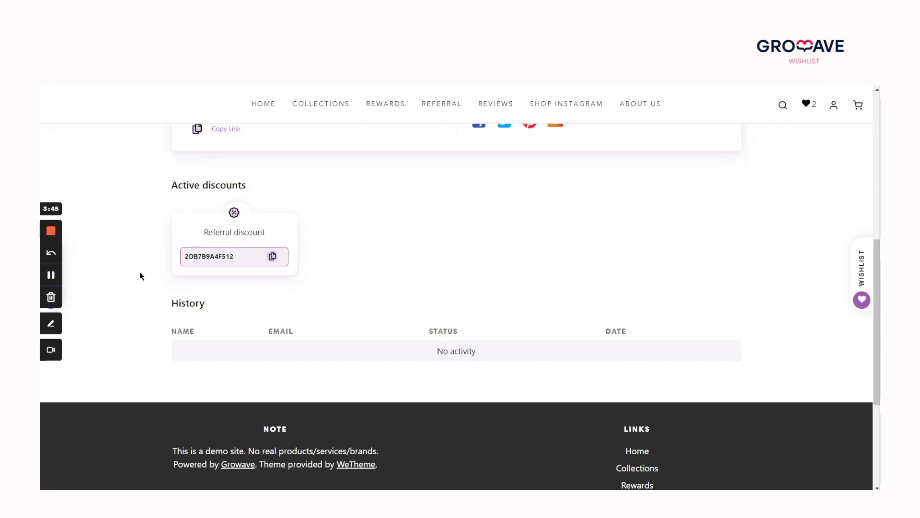
left_click(51, 274)
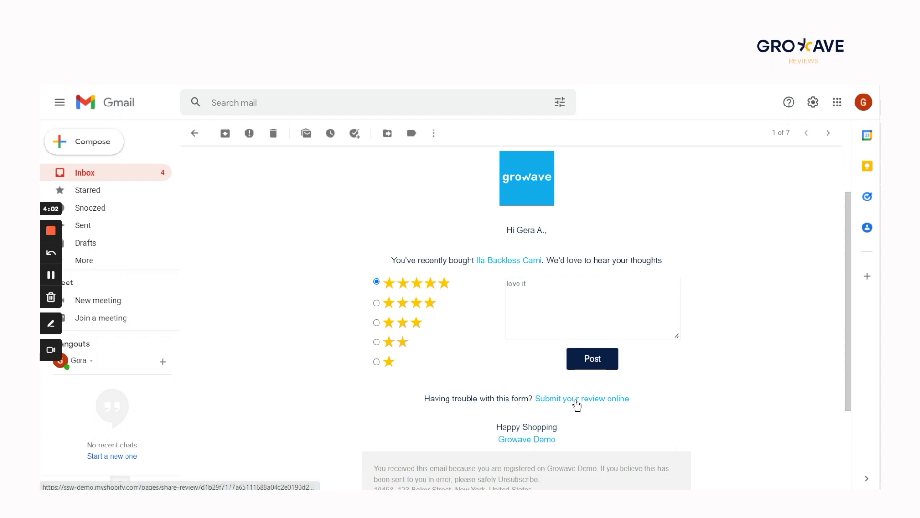
left_click(576, 406)
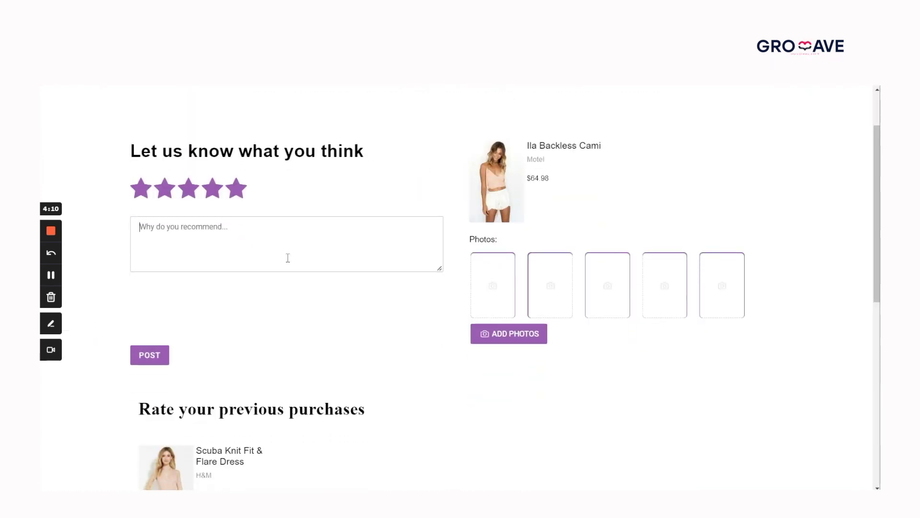
Step: Enter 'love it' as the review text, fixing a typo, and post the 5-star review
type("lo")
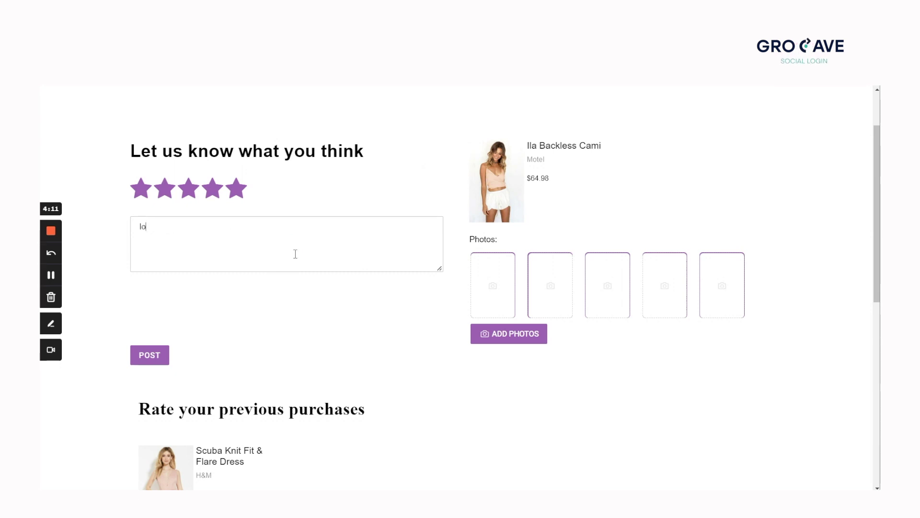
type("v i")
key("BackSpace")
key("BackSpace")
type("e it! :)")
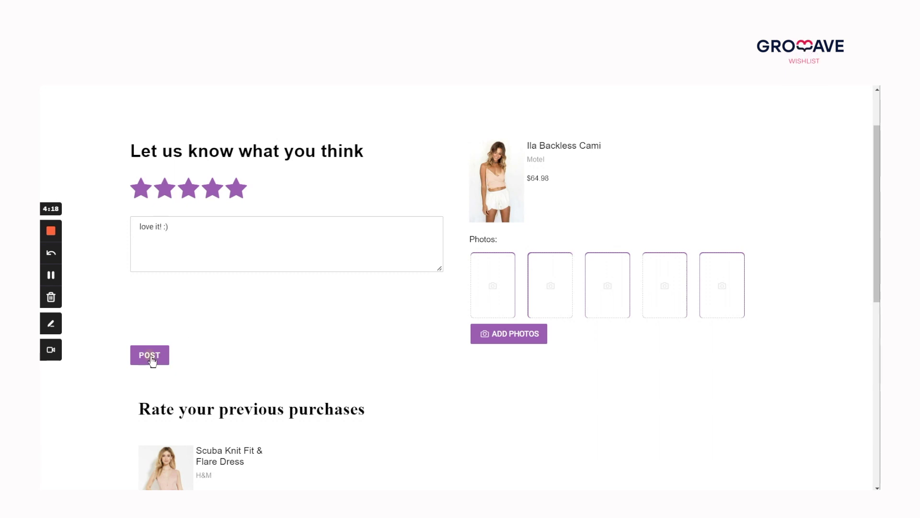
left_click(149, 356)
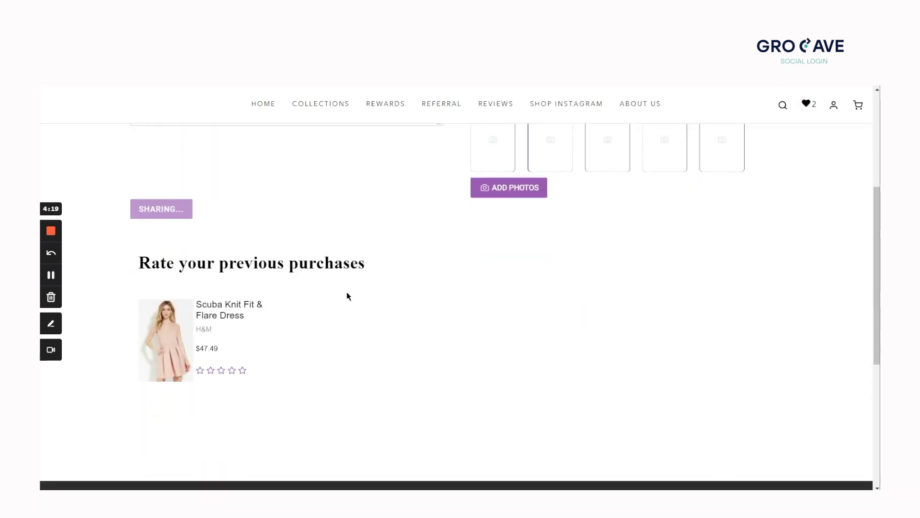
scroll(226, 378, "up", 2)
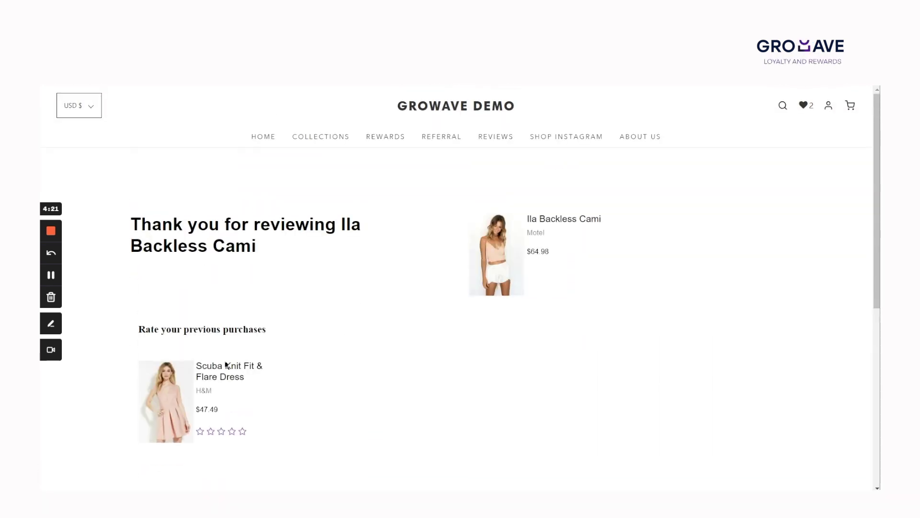